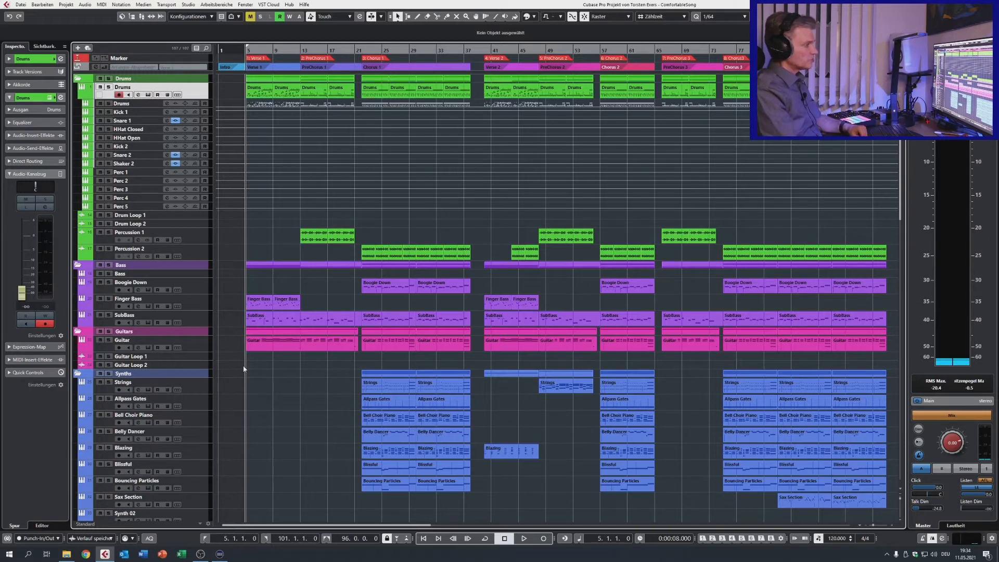
- Look through the arrangement's track folders from Drums down to the effect and group channels, and return to the Drums tracks
scroll(228, 333, "down", 5)
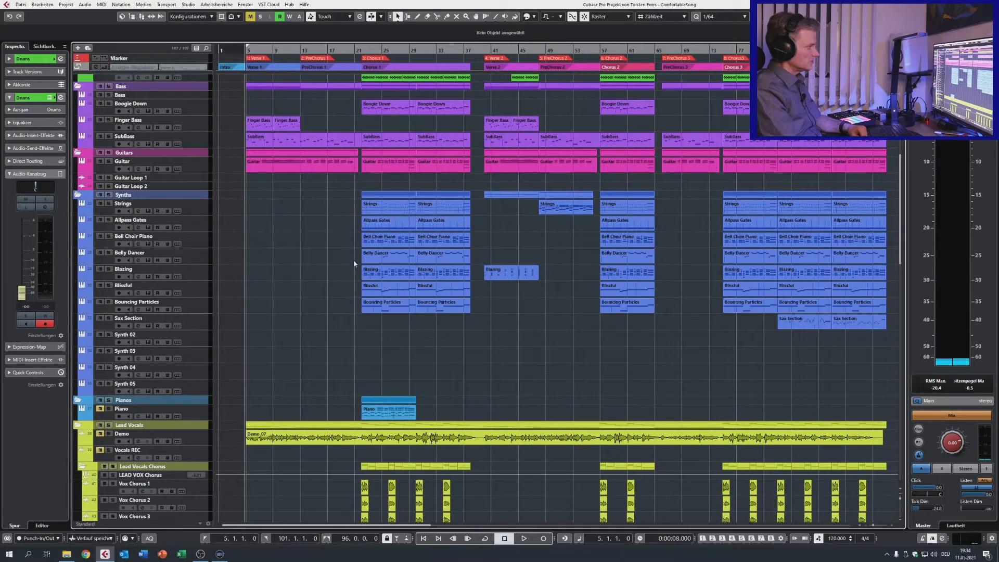
scroll(283, 353, "down", 4)
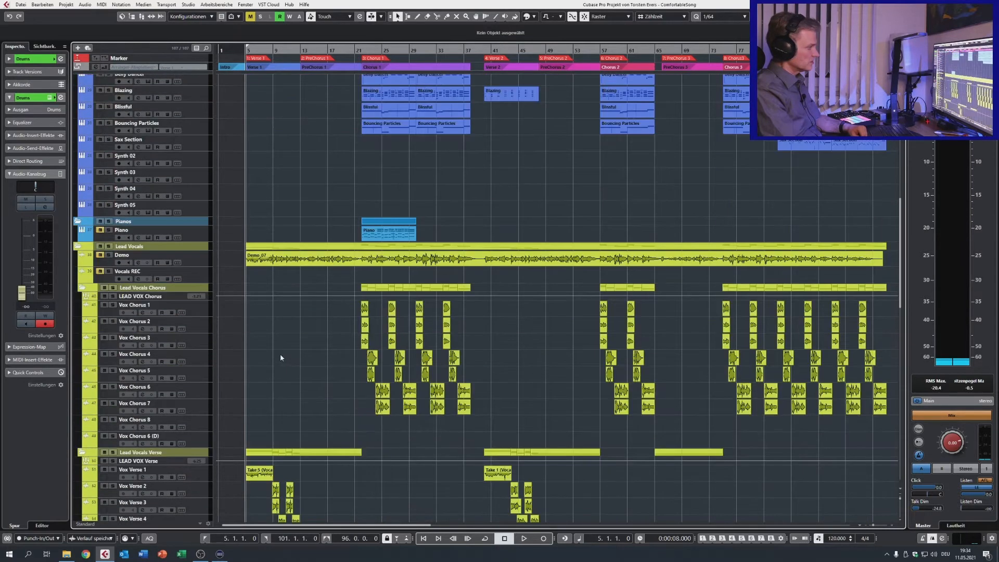
scroll(278, 333, "down", 2)
scroll(277, 326, "down", 3)
scroll(277, 326, "down", 3)
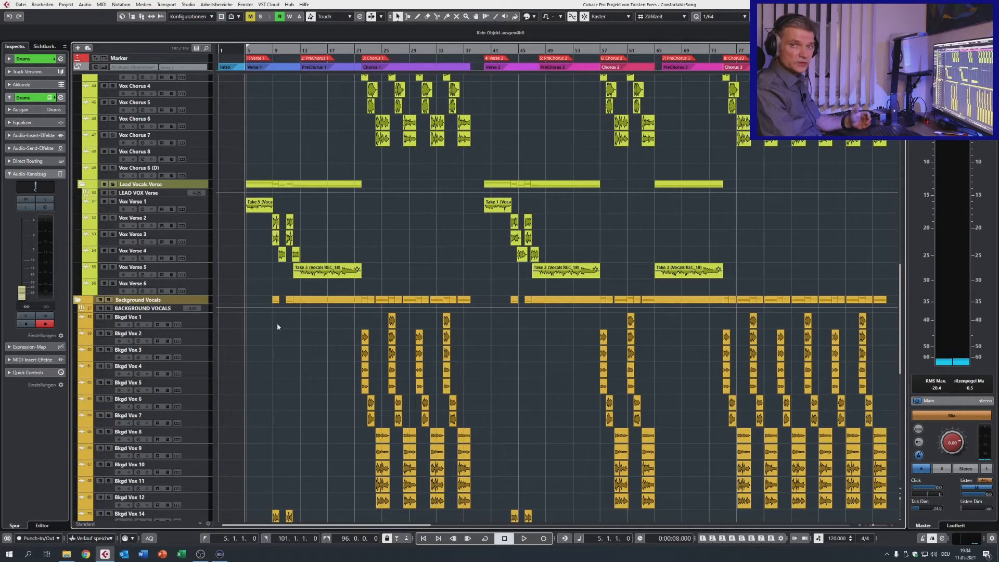
scroll(278, 326, "down", 3)
scroll(277, 326, "down", 3)
scroll(278, 326, "down", 3)
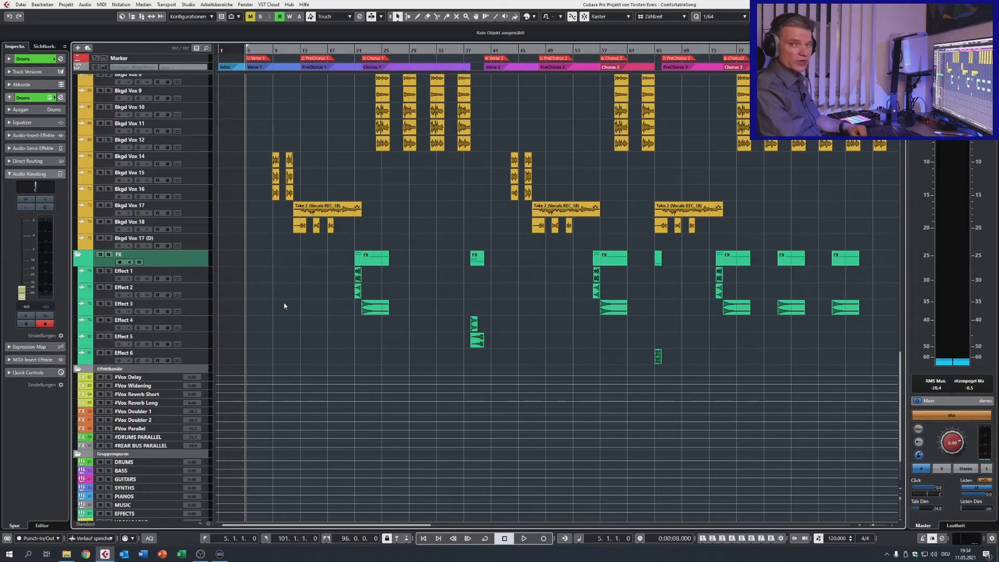
scroll(284, 305, "up", 15)
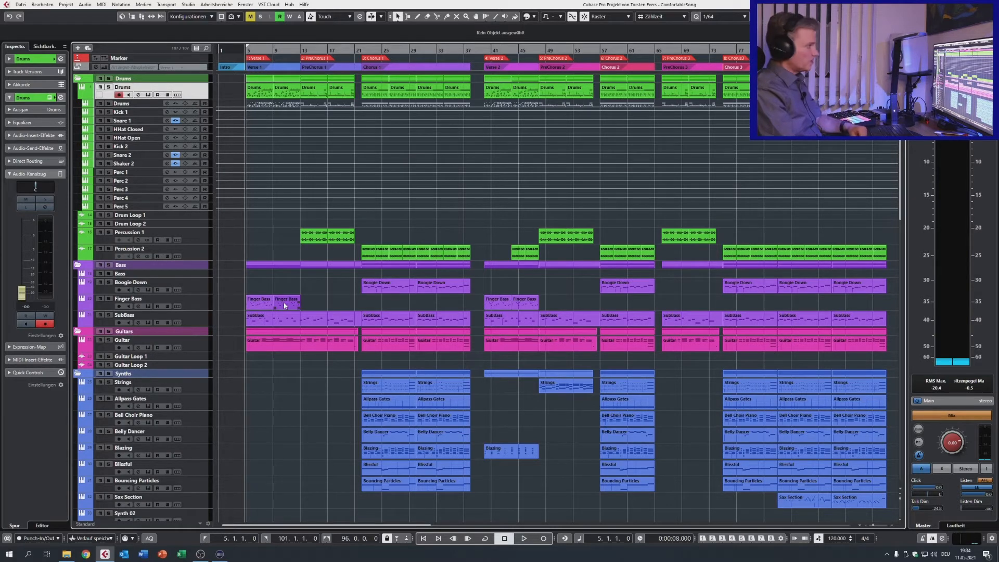
- Collapse the Bass, Guitars, Synths, Pianos, Lead Vocals, Background Vocals and FX folders
left_click(78, 265)
left_click(79, 274)
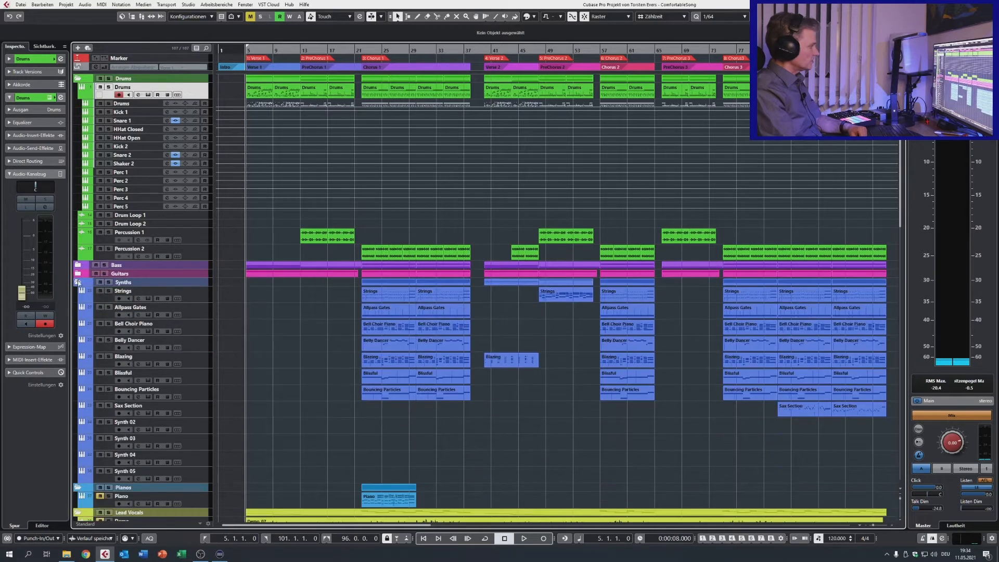
left_click(78, 281)
left_click(78, 291)
left_click(78, 300)
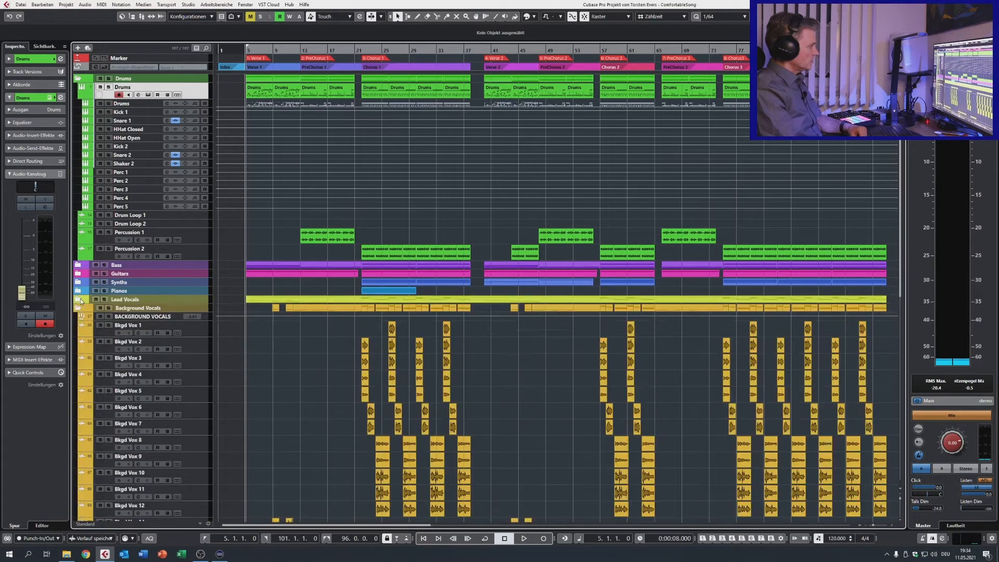
left_click(78, 308)
left_click(80, 318)
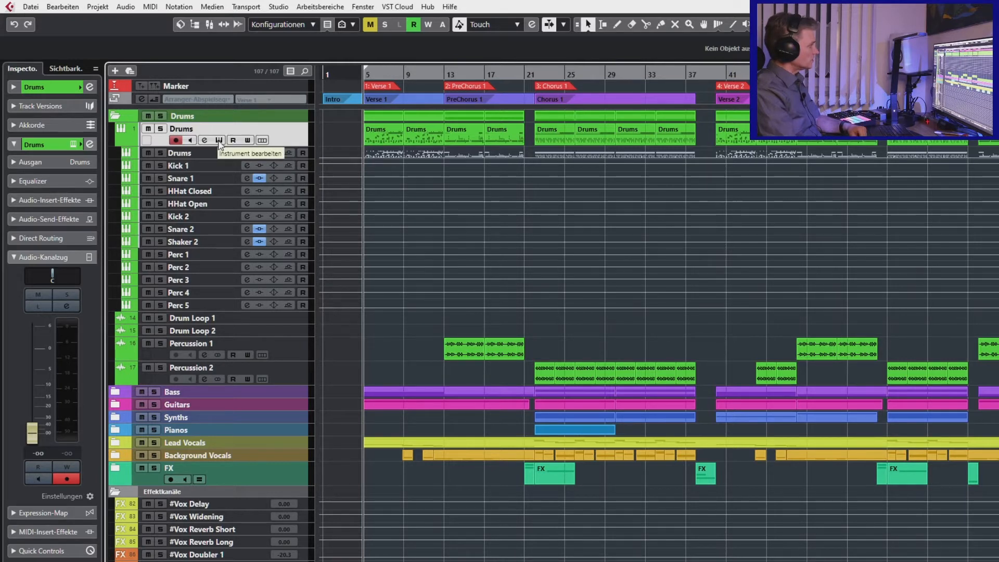
- Inspect the Drums track's Groove Agent kit, audition the Snare 1 and HHat Closed pads, and close the instrument
left_click(218, 141)
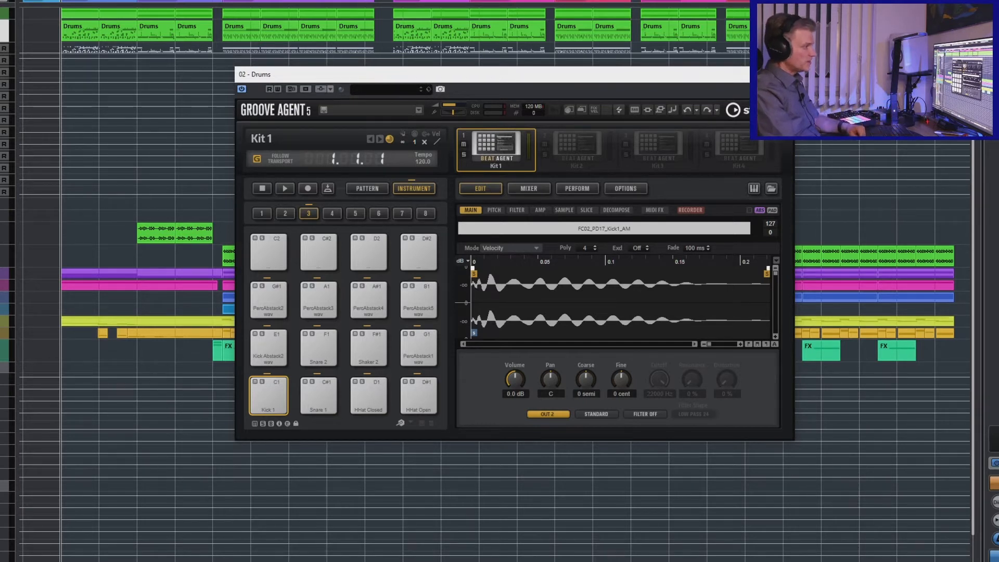
left_click(318, 398)
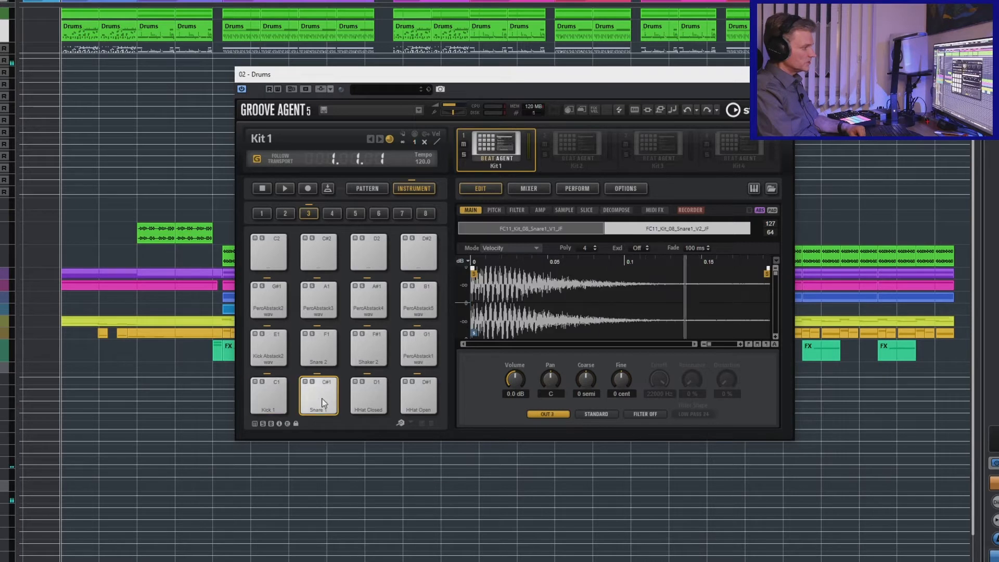
left_click(372, 400)
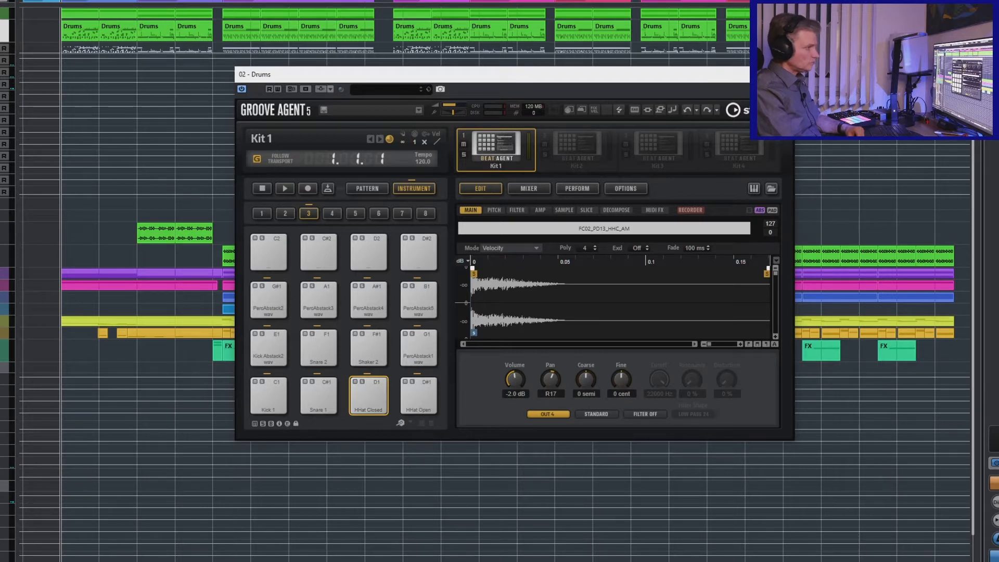
left_click(782, 74)
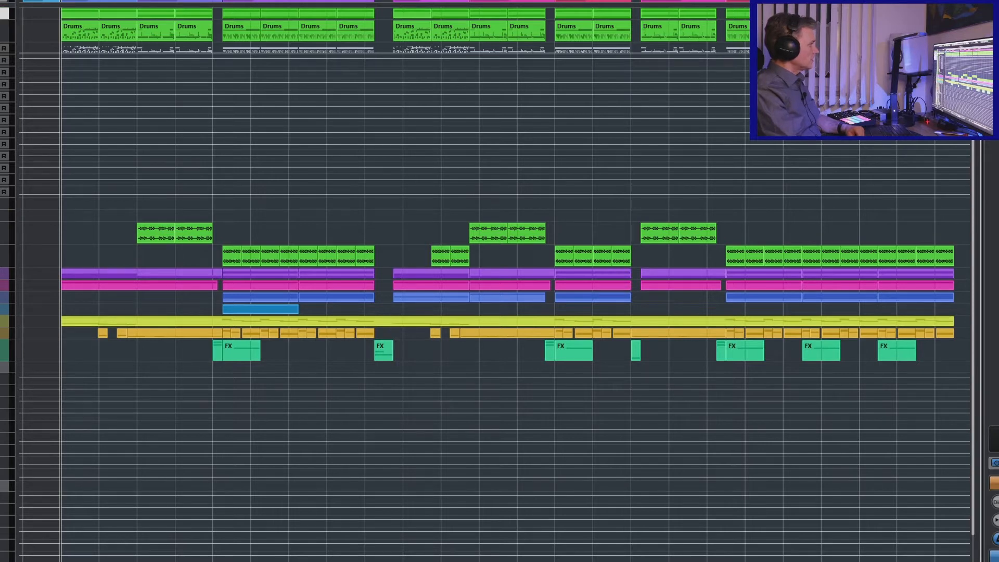
- Play the soloed drums from Verse 1 into PreChorus 1 and view the first Drums part's notes in the Key Editor
key("space")
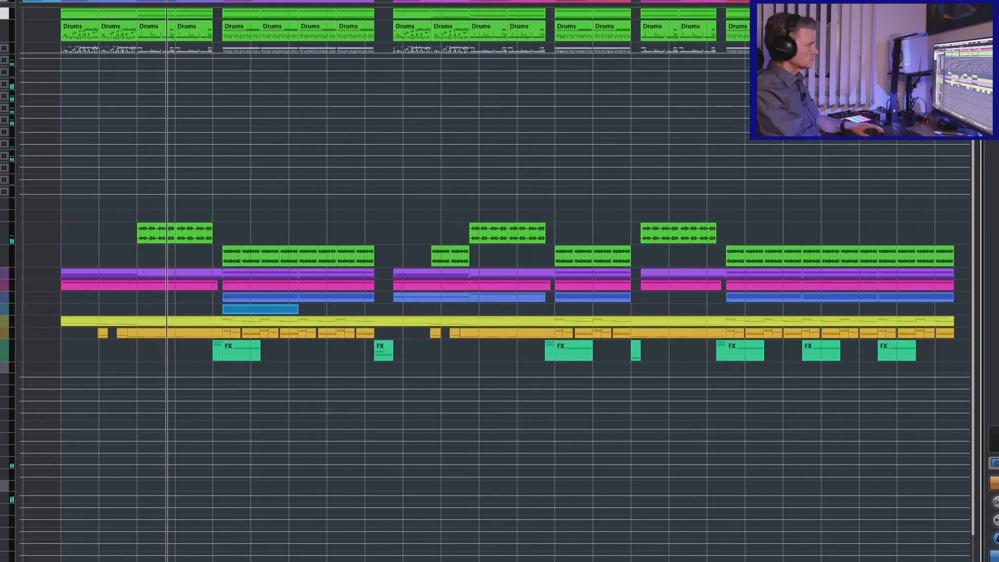
key("space")
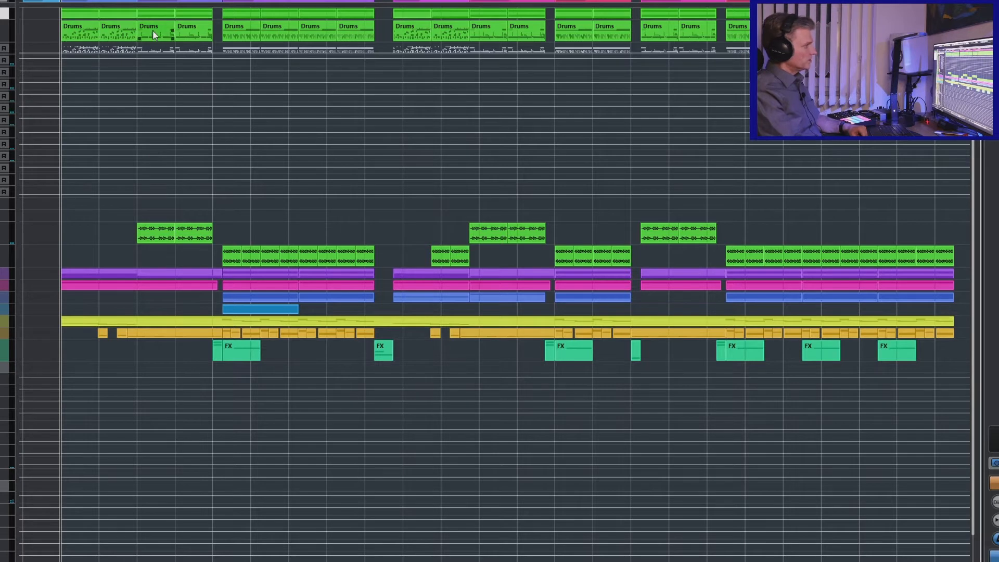
double_click(76, 30)
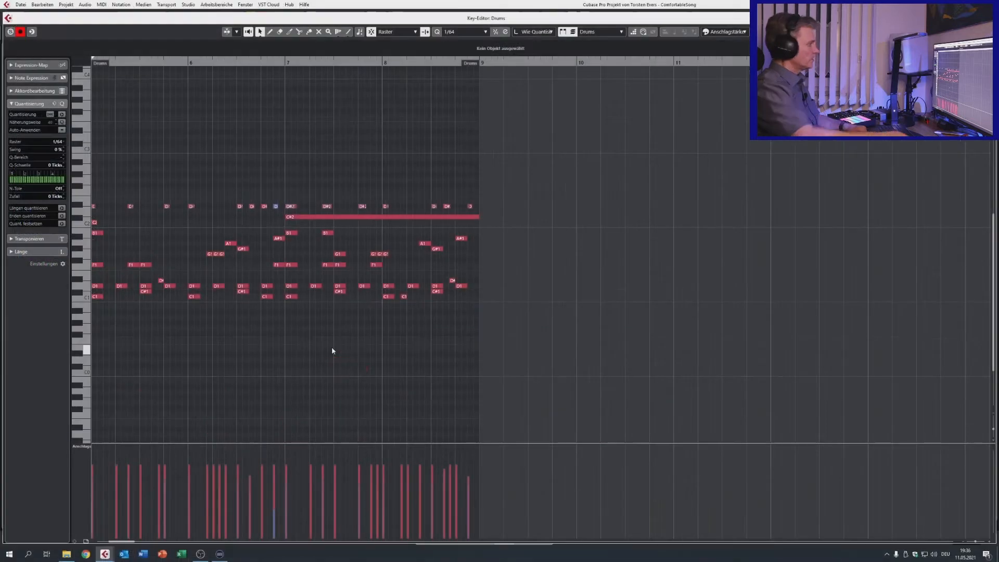
key("Return")
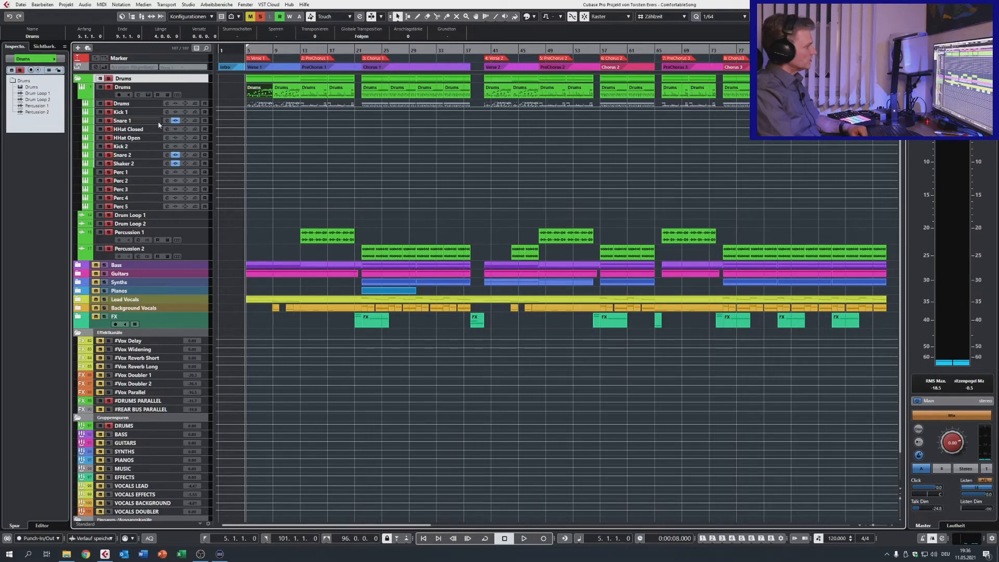
- Inspect the ValhallaVintageVerb insert effect on the Snare 1 channel and close it
left_click(93, 122)
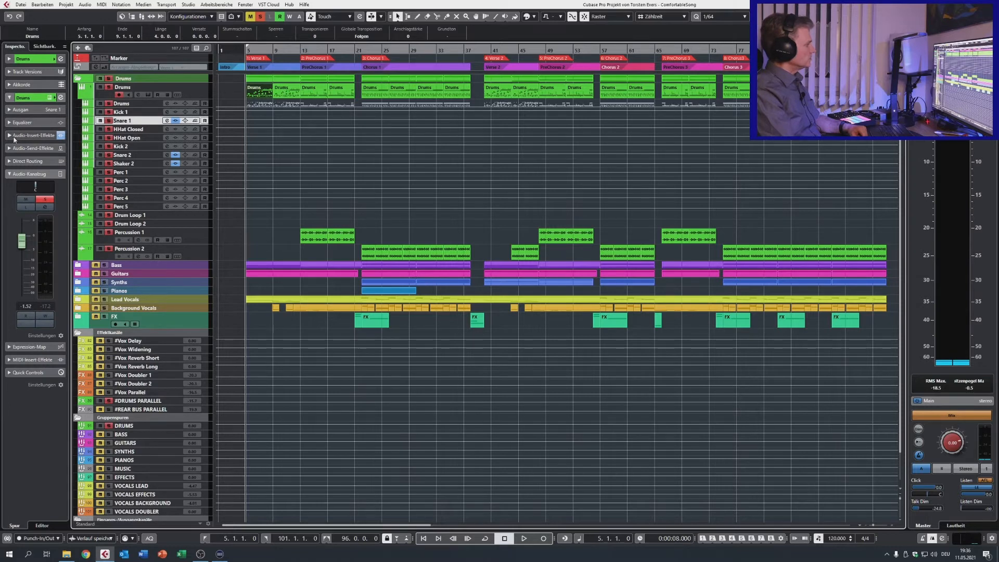
left_click(34, 136)
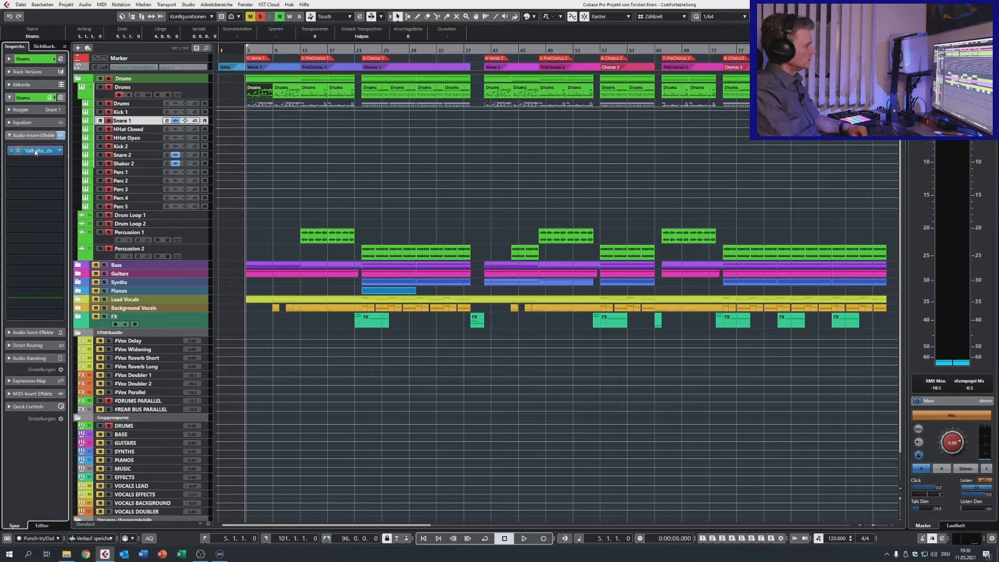
left_click(35, 151)
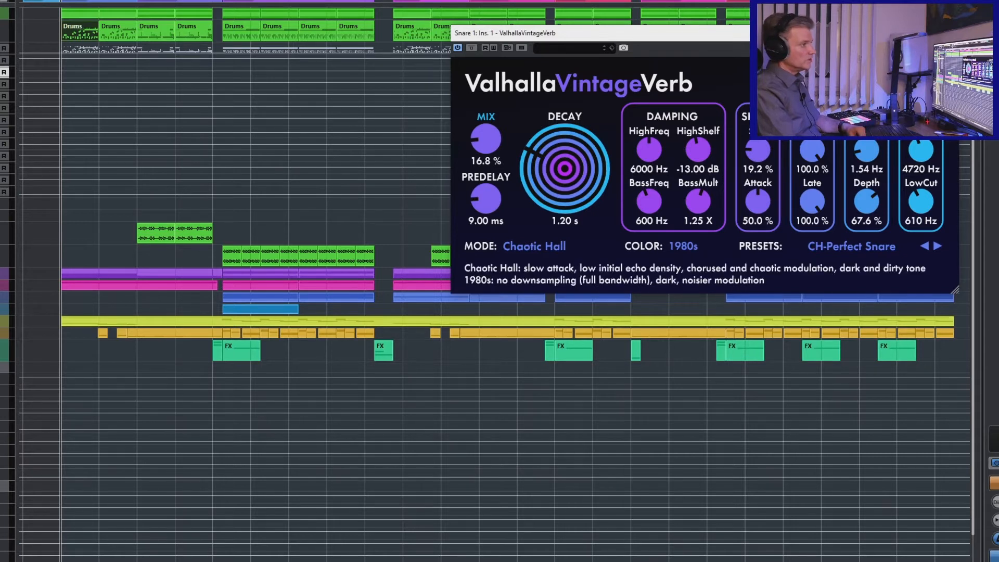
left_click(947, 33)
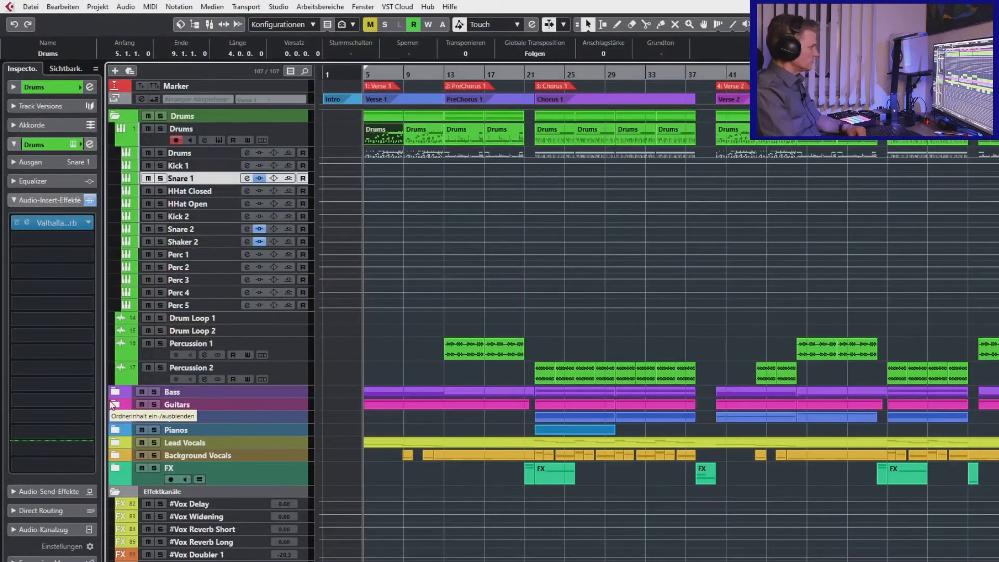
- Expand the Bass folder and collapse the Drums folder
left_click(115, 393)
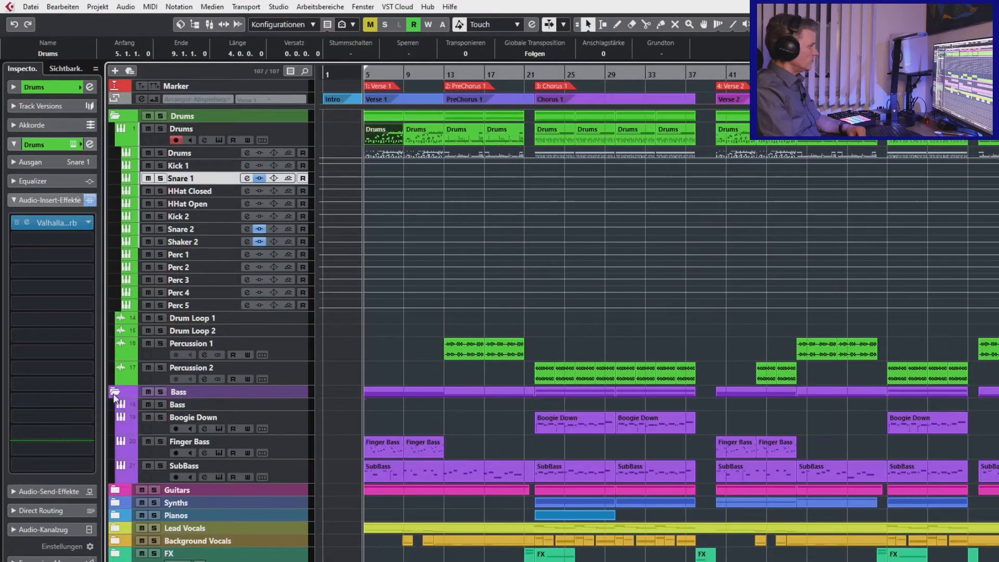
left_click(116, 116)
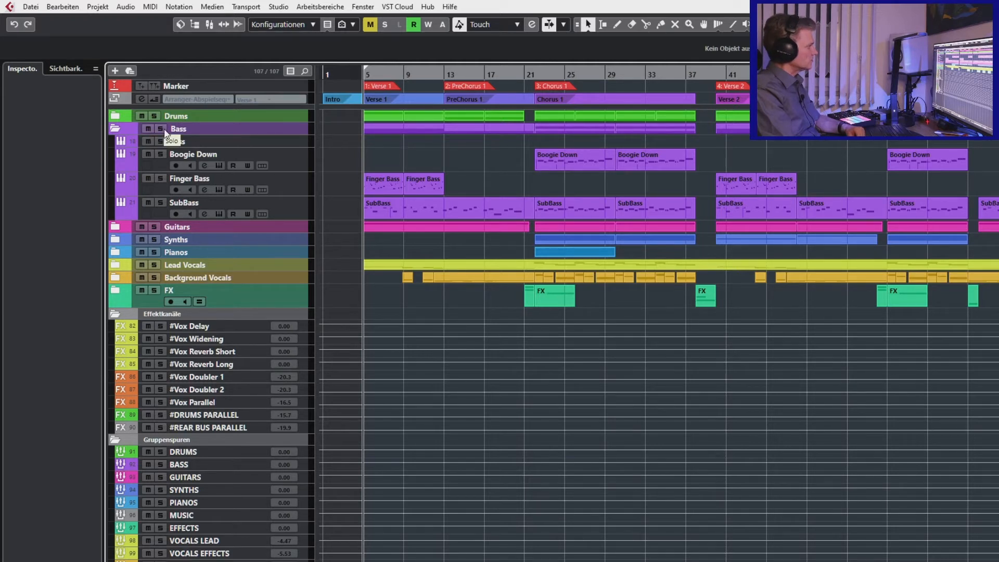
- Play the song with the Bass folder soloed, add the Drums folder to the solo during playback, and clear the solos after stopping
left_click(164, 129)
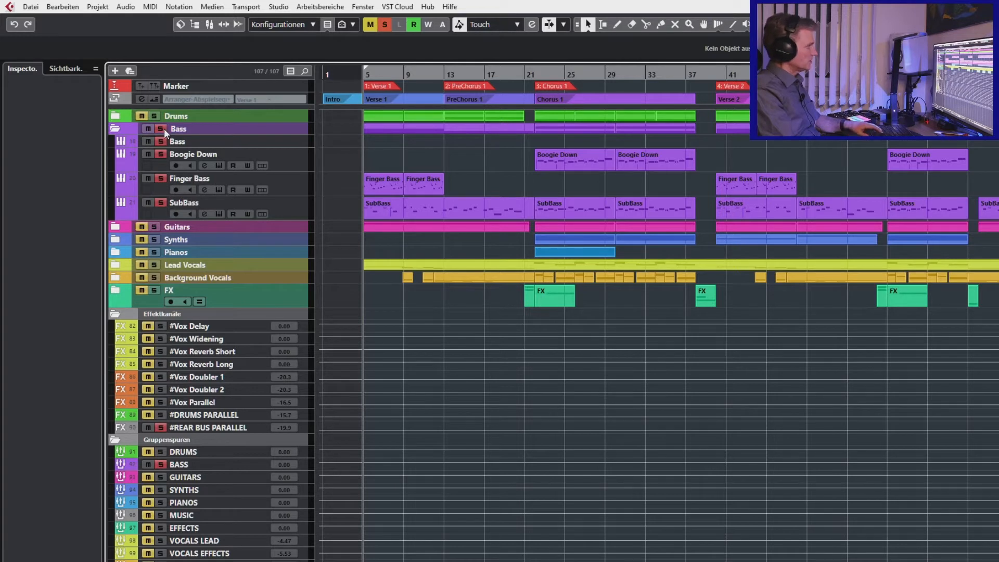
key("space")
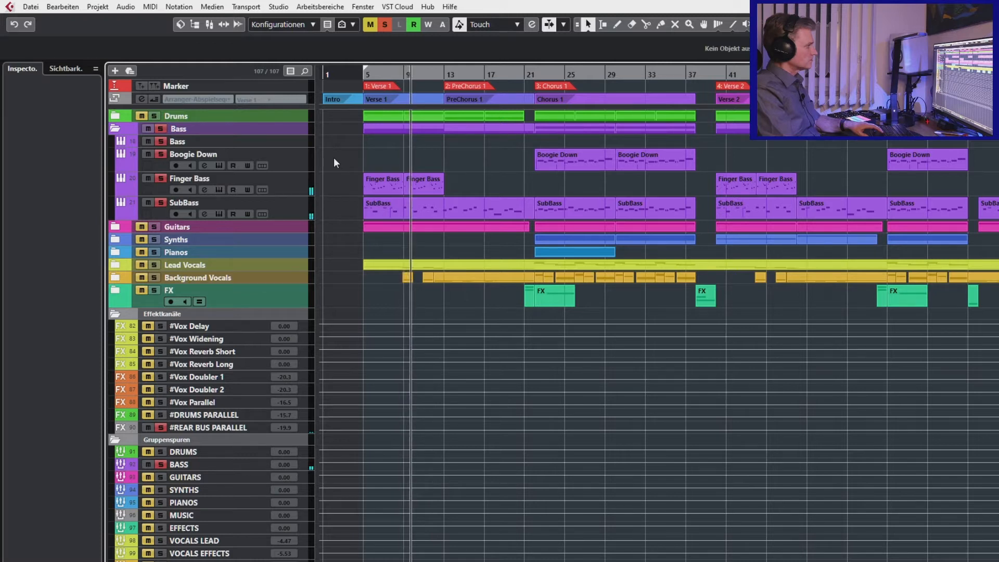
left_click(153, 116)
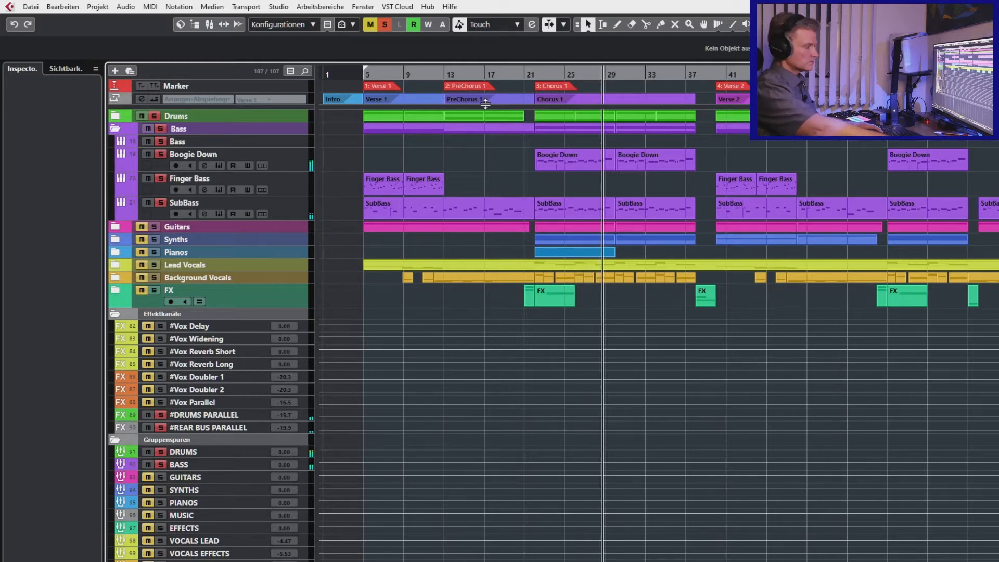
key("space")
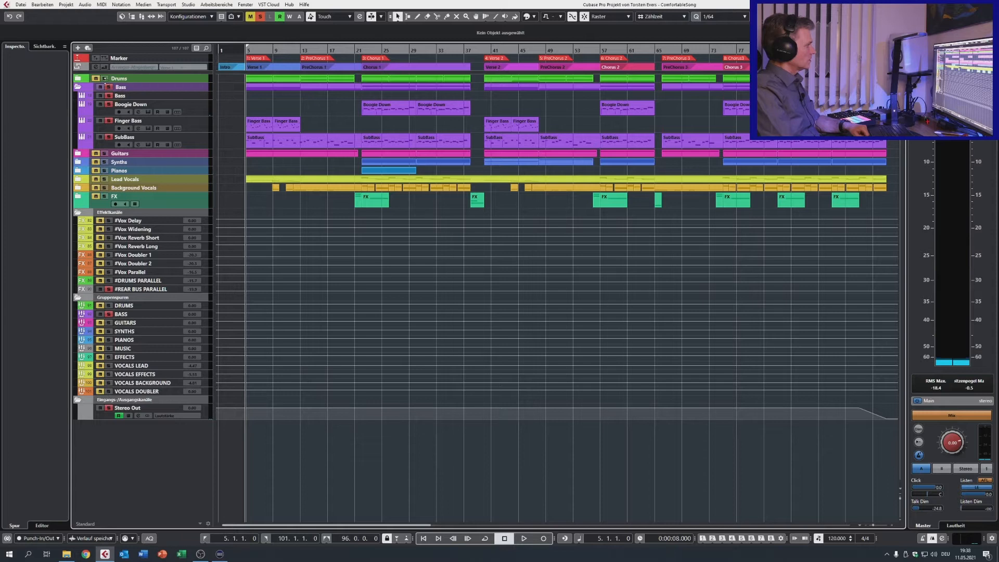
left_click(108, 87)
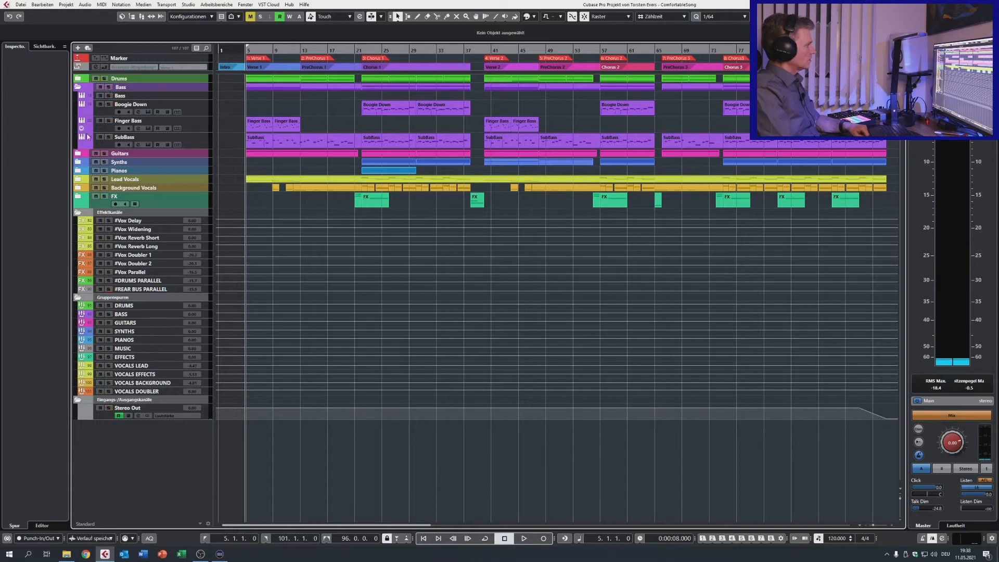
- Expand the Guitars folder, inspect the Guitar track's Strummed Acoustic instrument in Komplete Kontrol, and close it
left_click(78, 154)
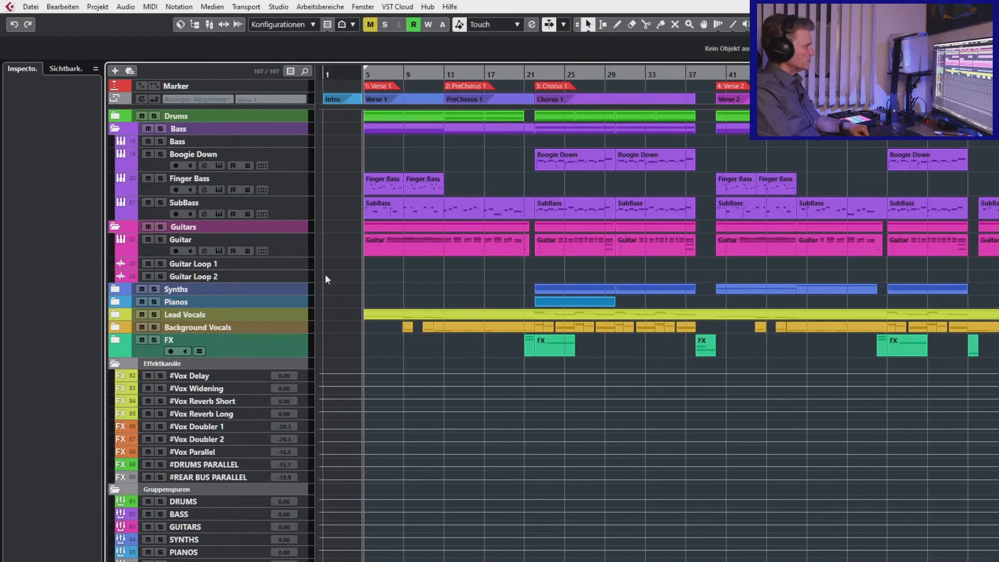
left_click(220, 252)
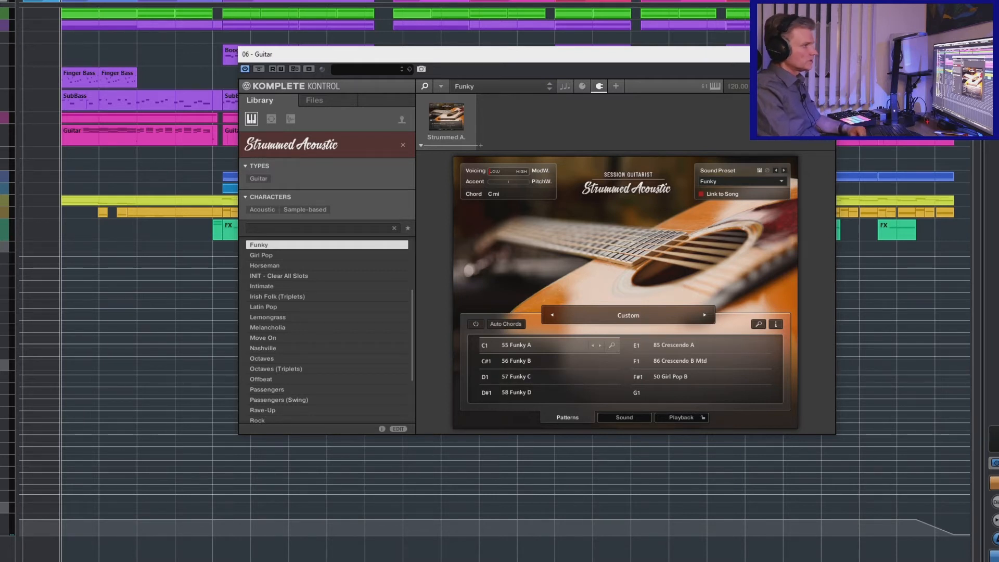
left_click(824, 54)
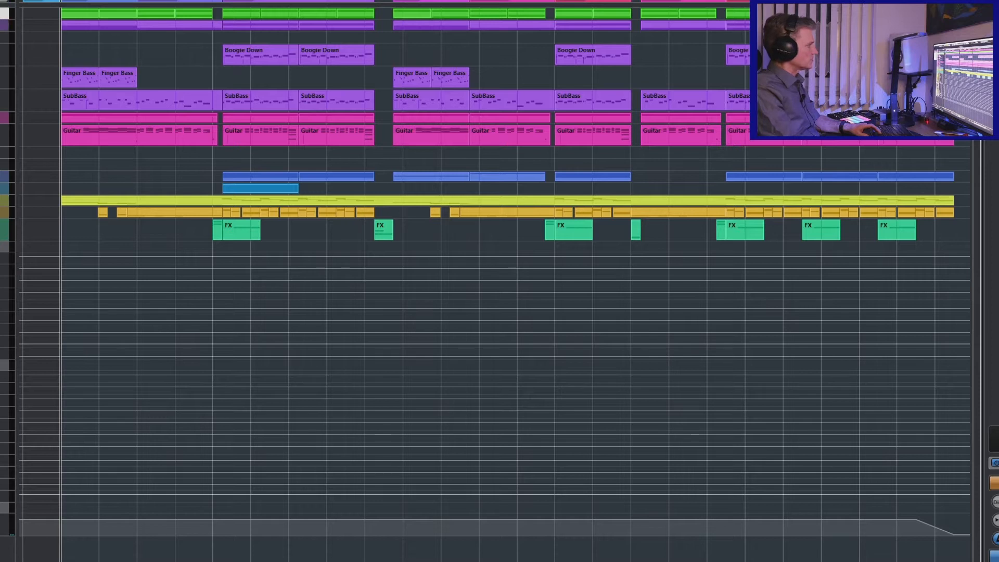
- Play the Drums, Bass and Guitars folders soloed from Verse 1, stop playback, and clear their solos
key("space")
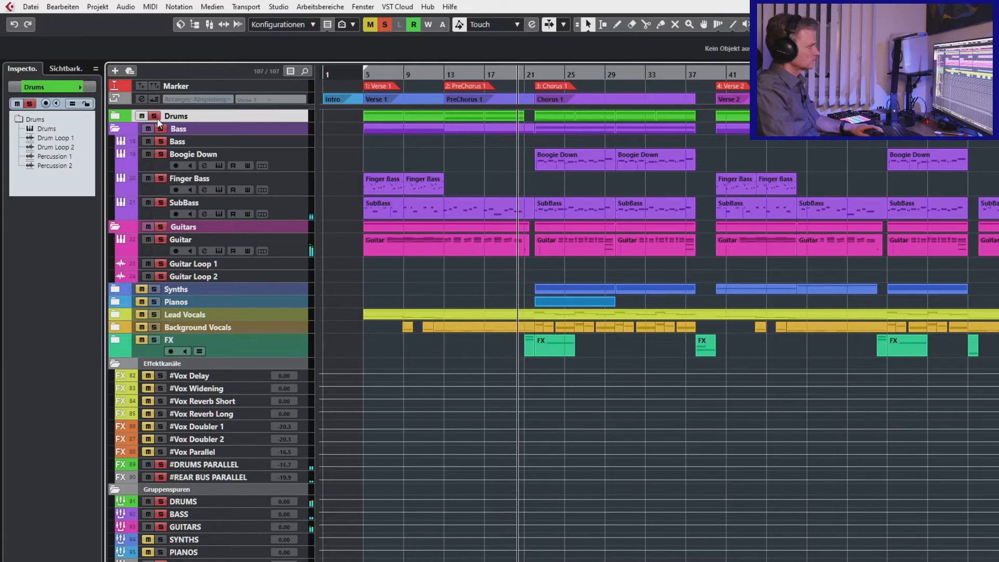
key("space")
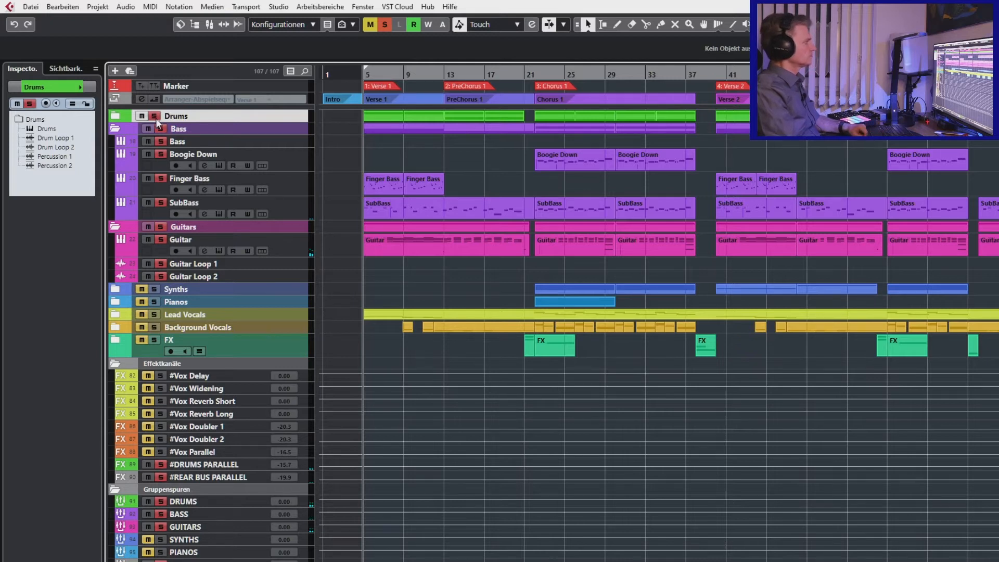
left_click(155, 117)
left_click(161, 129)
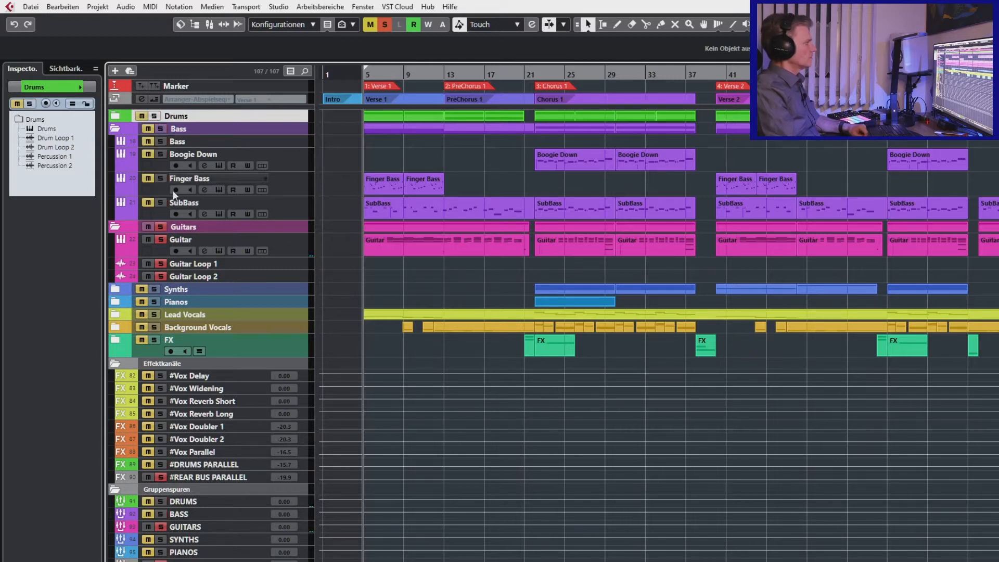
left_click(161, 226)
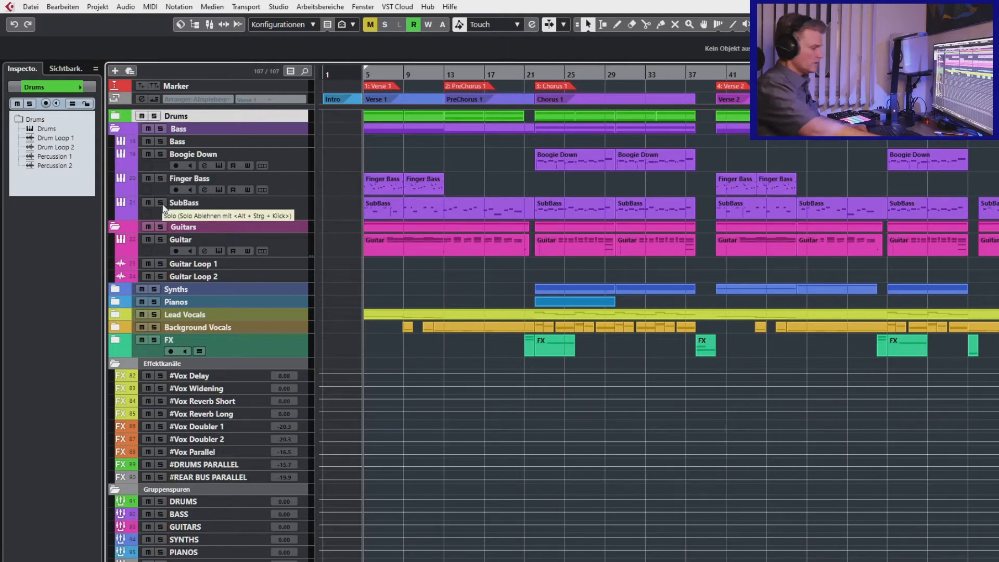
- Expand the Synths folder to show its individual tracks
left_click(115, 289)
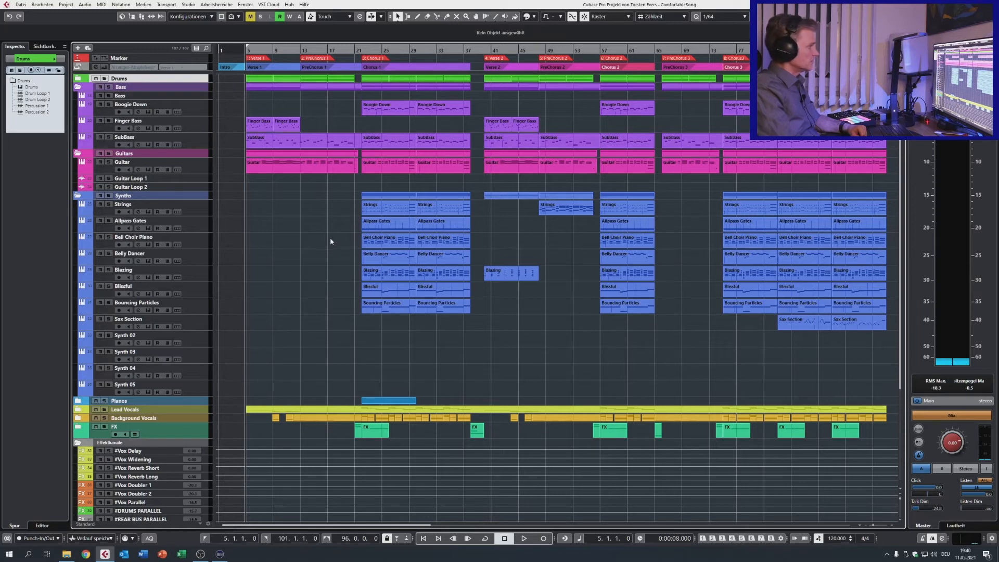
- Play the song from Chorus 1 with the Synths folder soloed, then stop playback
left_click(361, 51)
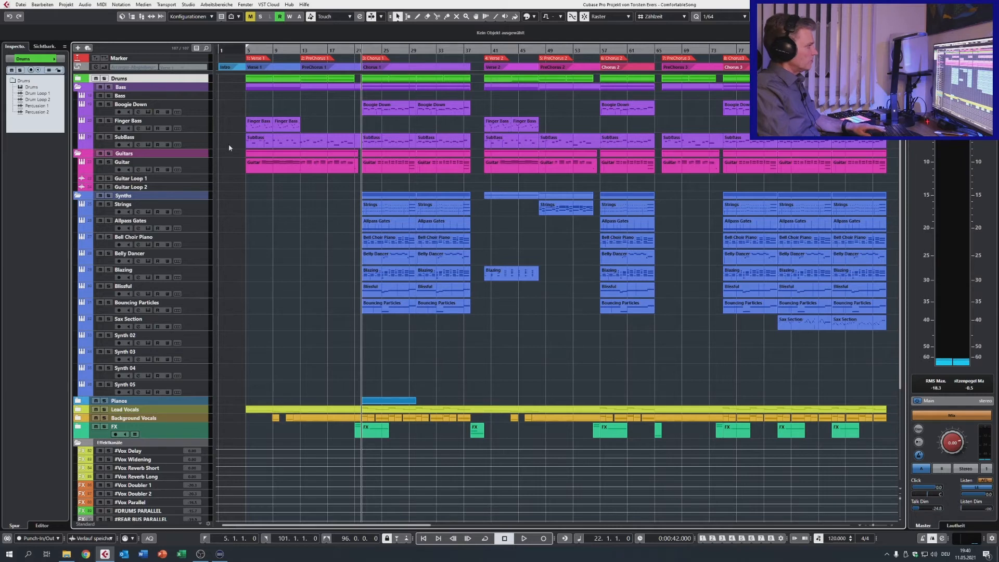
left_click(109, 196)
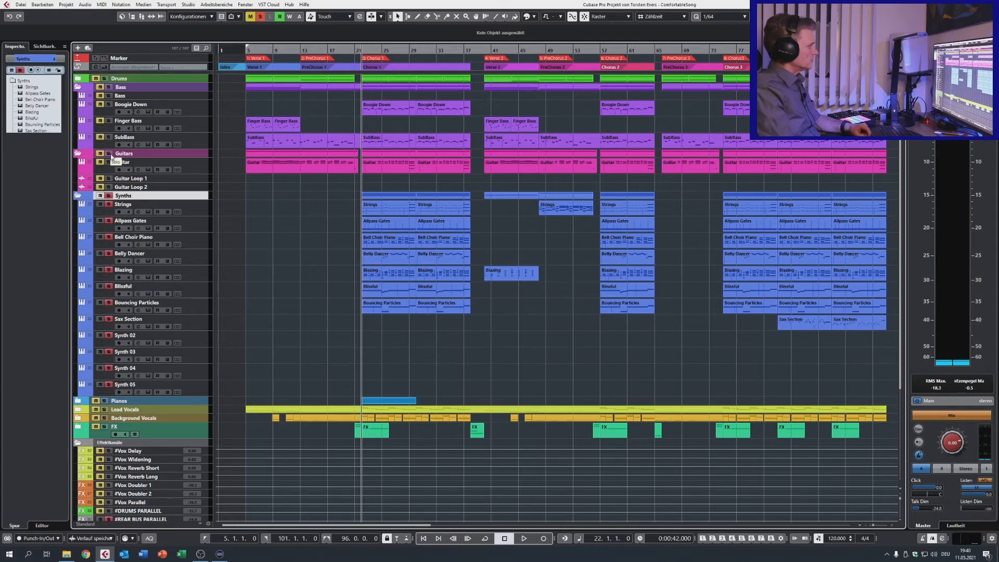
key("space")
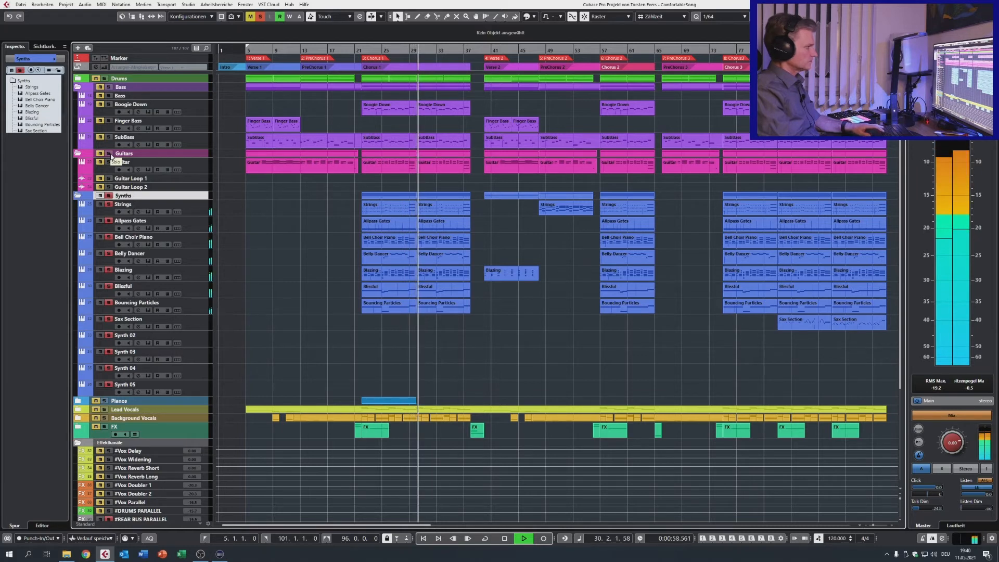
key("space")
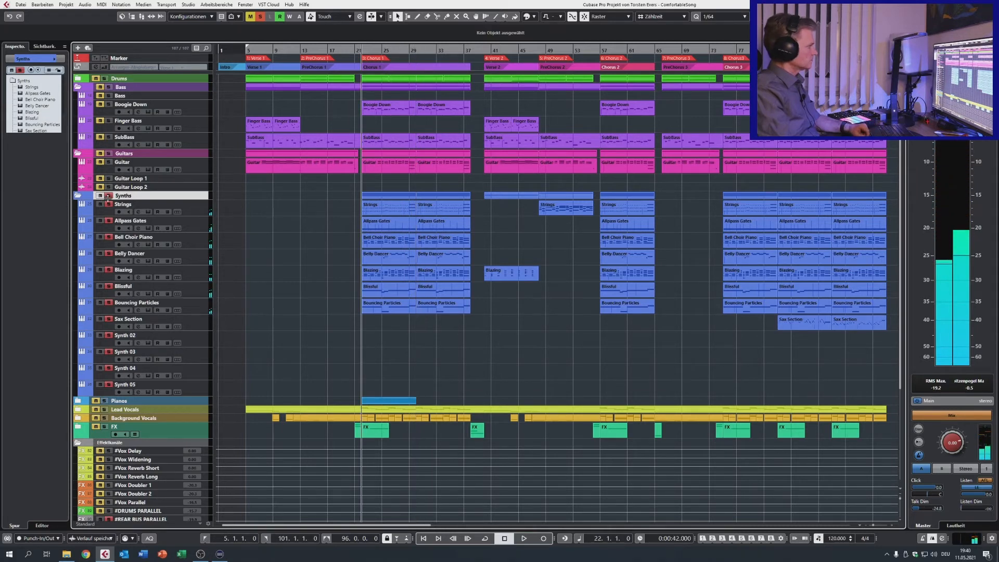
- Add the Drums, Bass and Guitars folders to the solo and play the song from Chorus 1, then stop playback
left_click(107, 80)
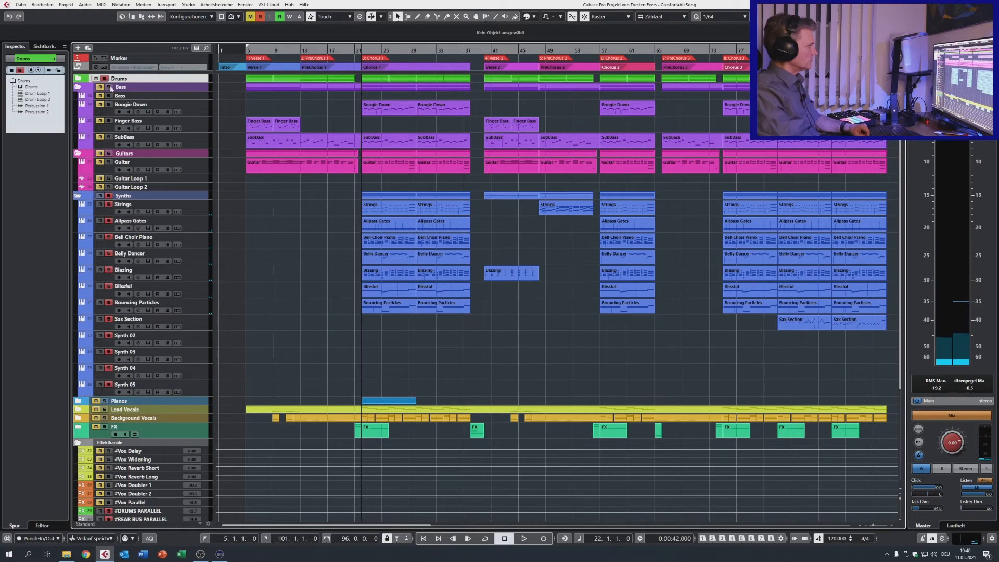
left_click(111, 88)
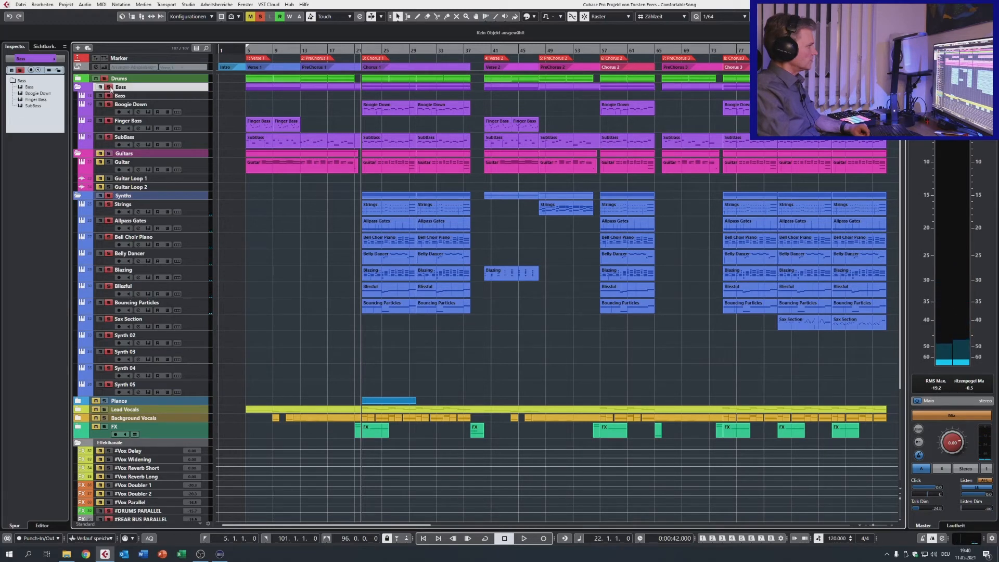
left_click(111, 154)
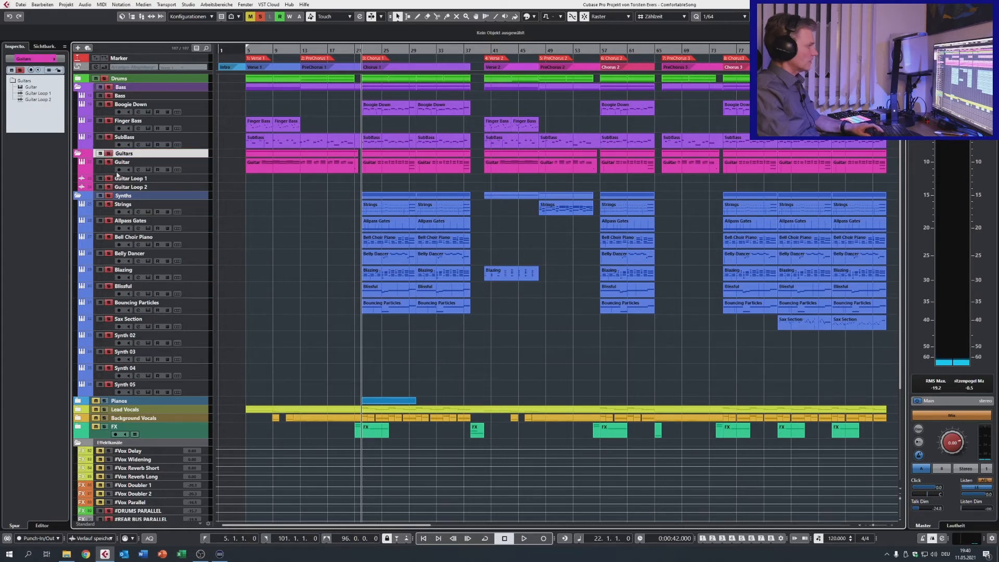
key("space")
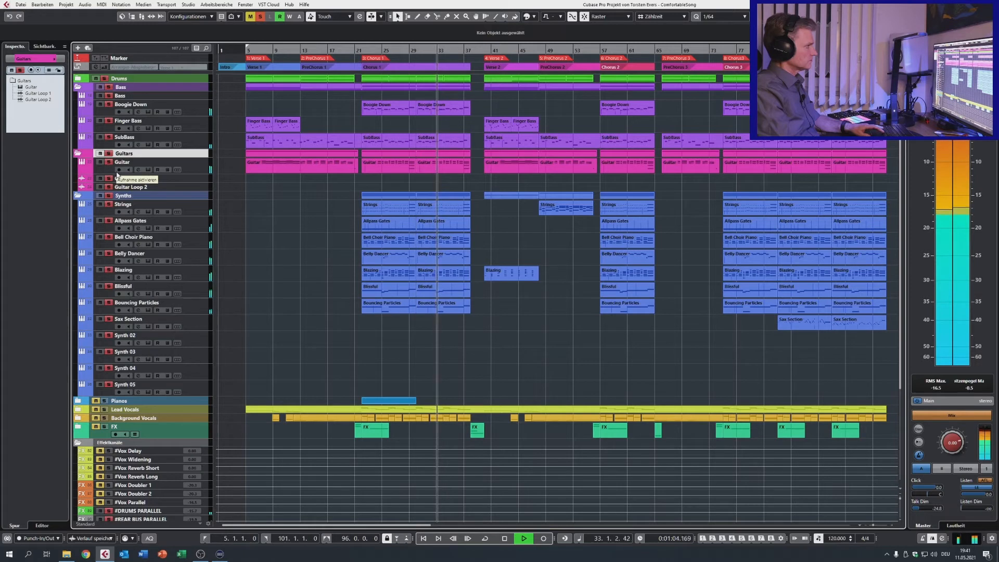
key("space")
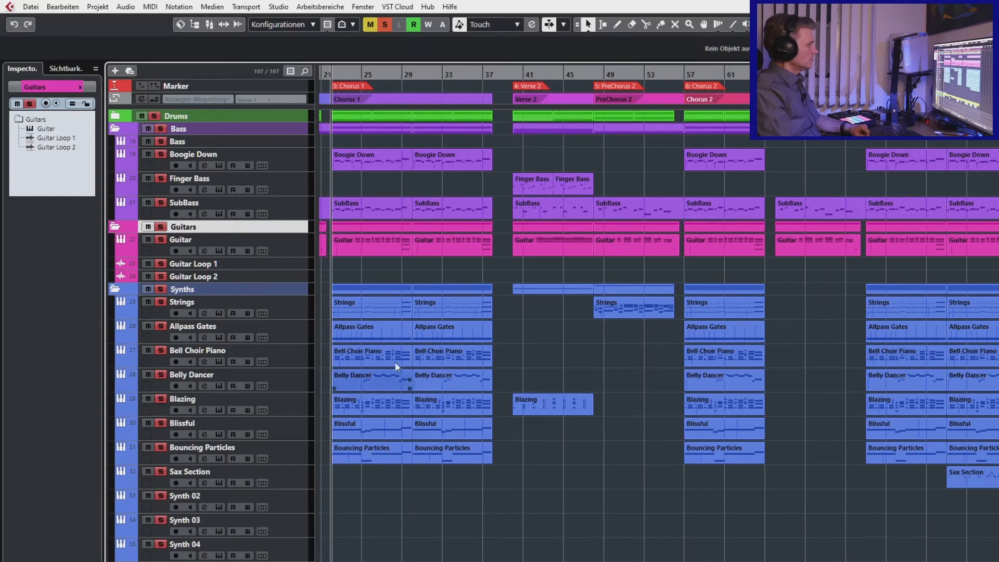
- Inspect the Allpass Gates track's instrument, close it, and collapse the Synths folder
left_click(219, 338)
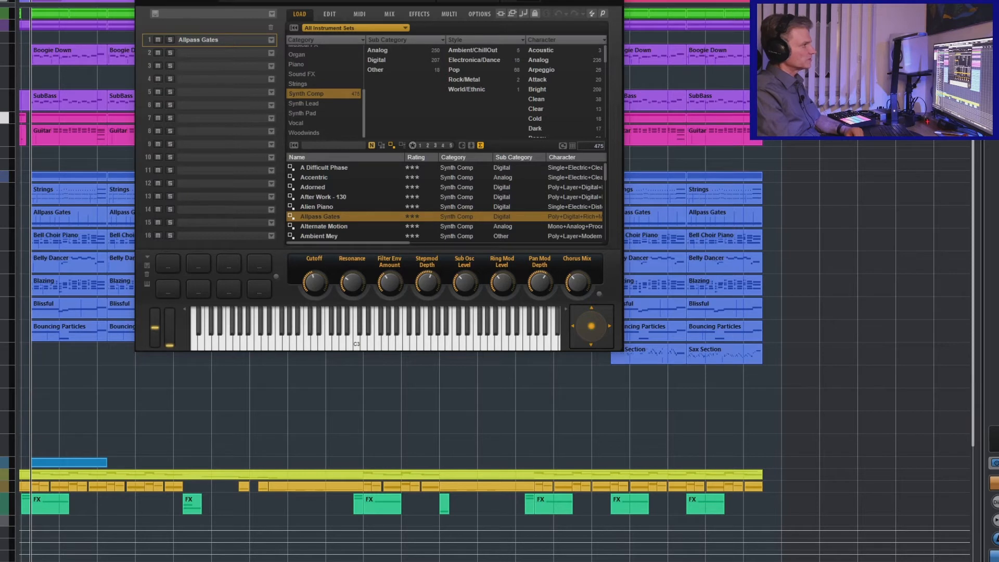
left_click(617, 1)
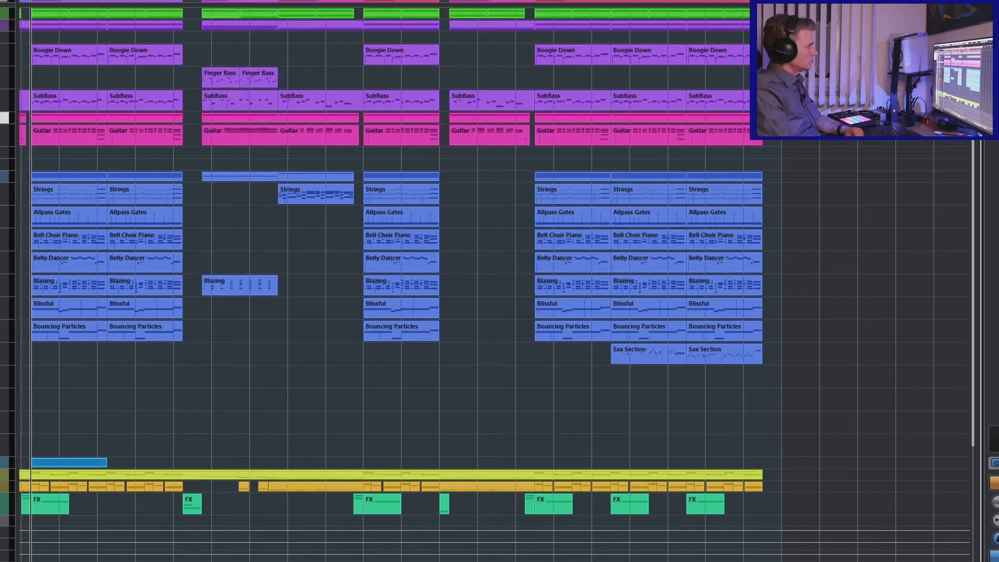
left_click(1, 176)
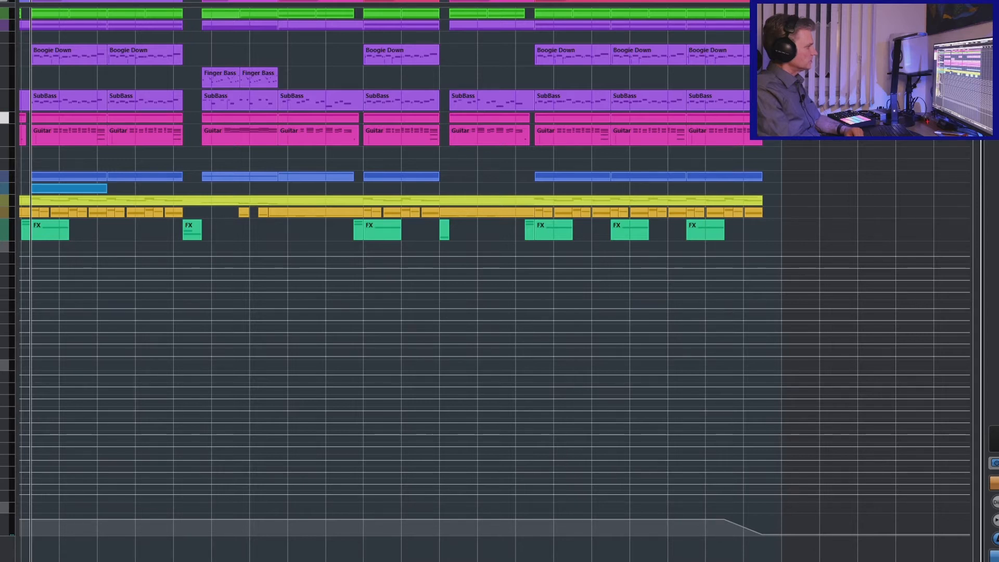
- Expand the Lead Vocals folder to show the Demo recording and the chorus and verse vocal tracks
left_click(1, 200)
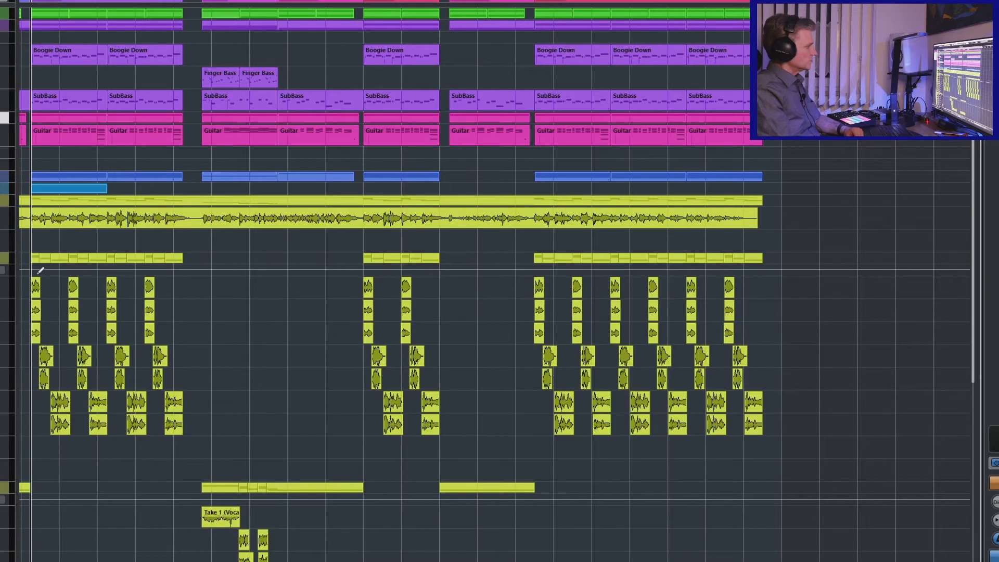
scroll(251, 348, "left", 3)
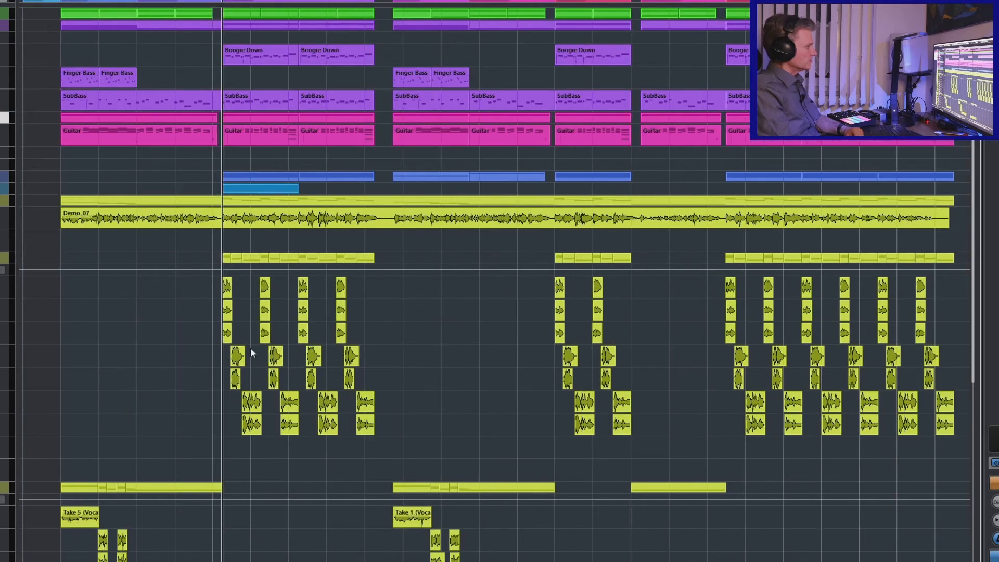
scroll(156, 364, "down", 3)
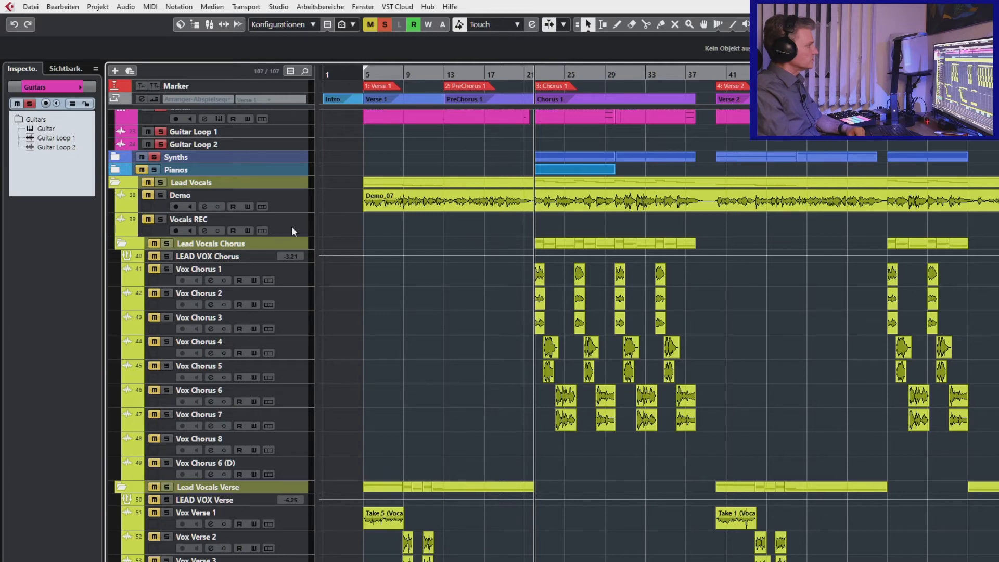
- Add the Lead Vocals folder to the solo, play from Verse 1, and return the playhead to bar 5
left_click(160, 182)
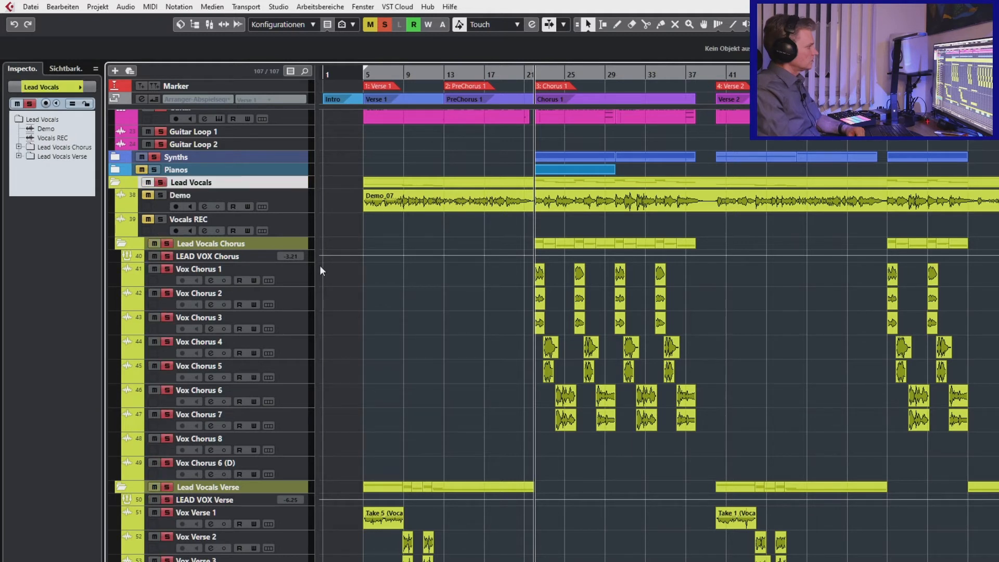
left_click(362, 74)
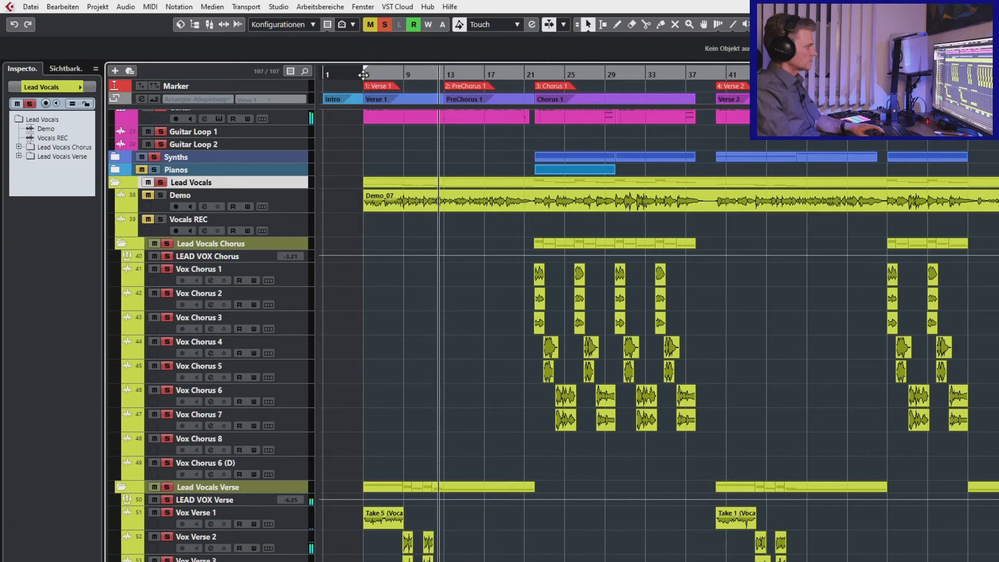
left_click(363, 75)
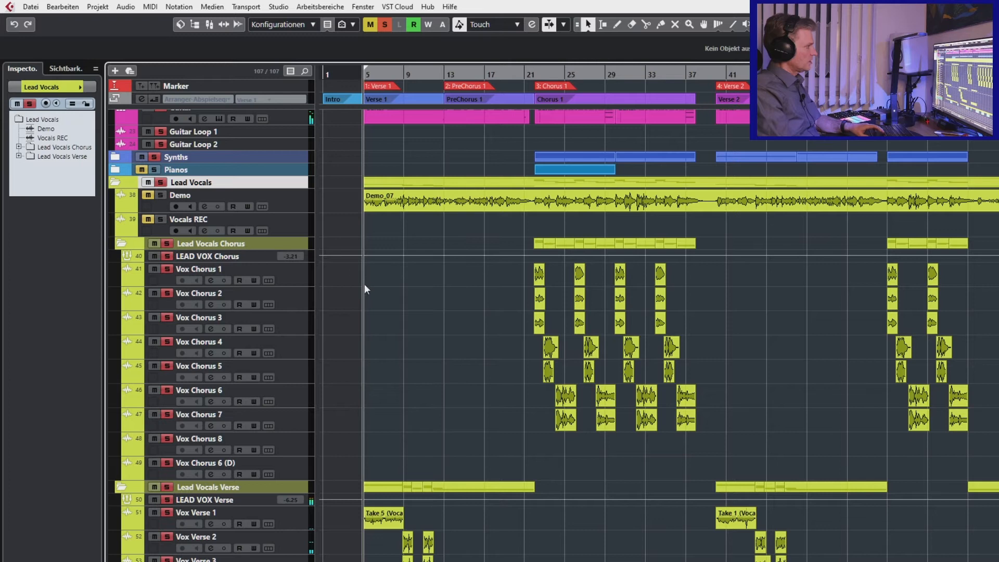
- Expand the Background Vocals folder below the lead verse vocals and look through its Bkgd Vox tracks
scroll(344, 341, "down", 3)
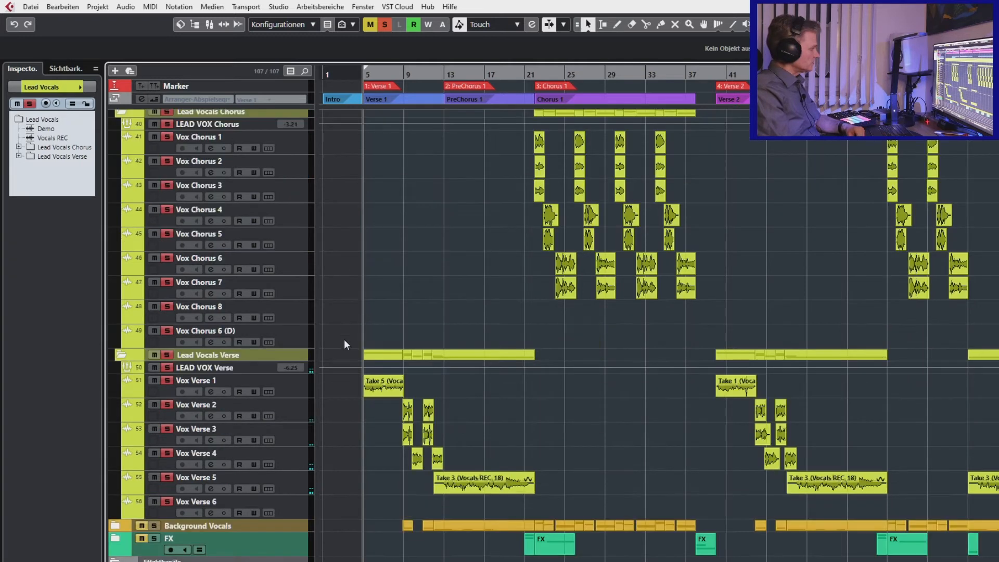
left_click(115, 526)
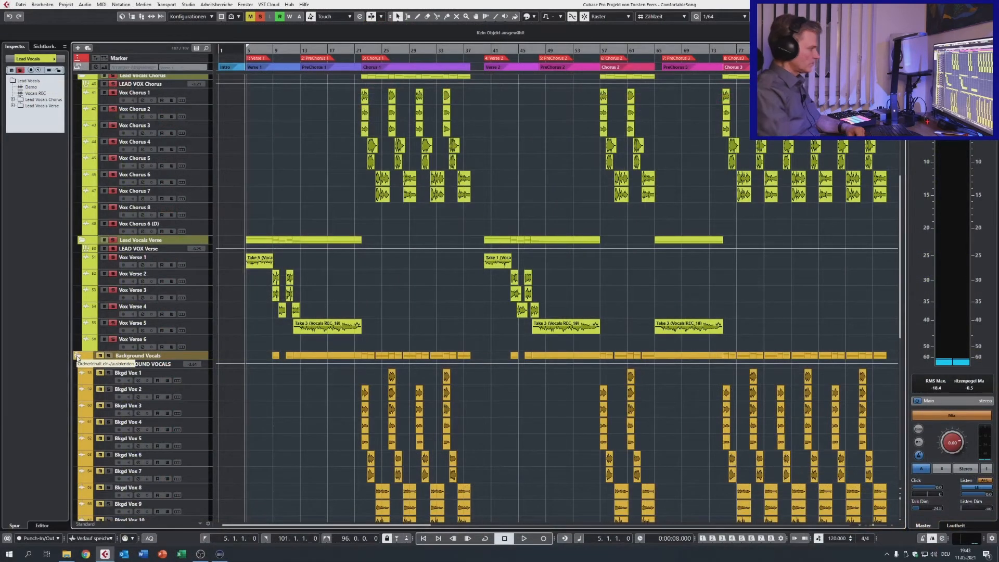
scroll(279, 374, "down", 3)
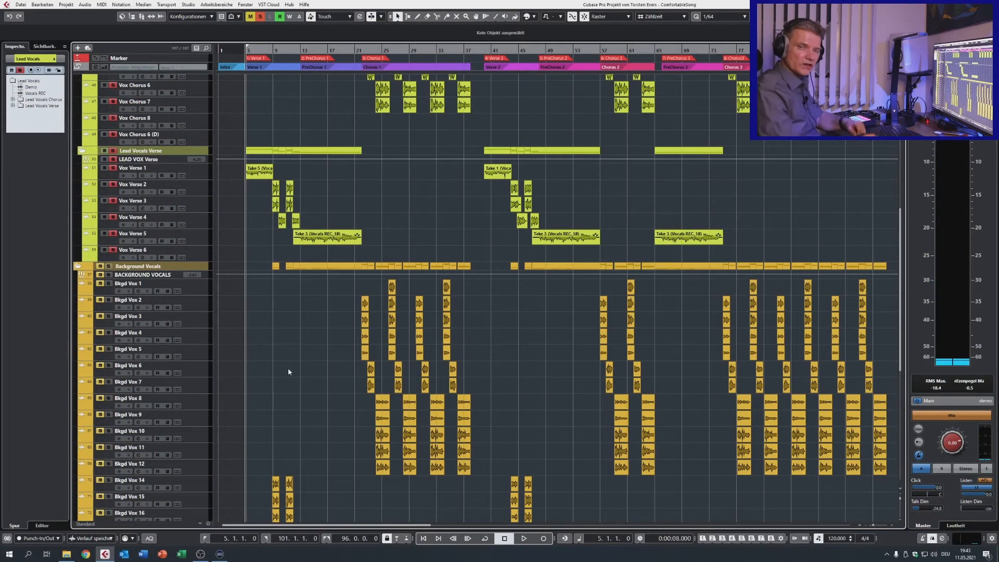
scroll(288, 368, "down", 3)
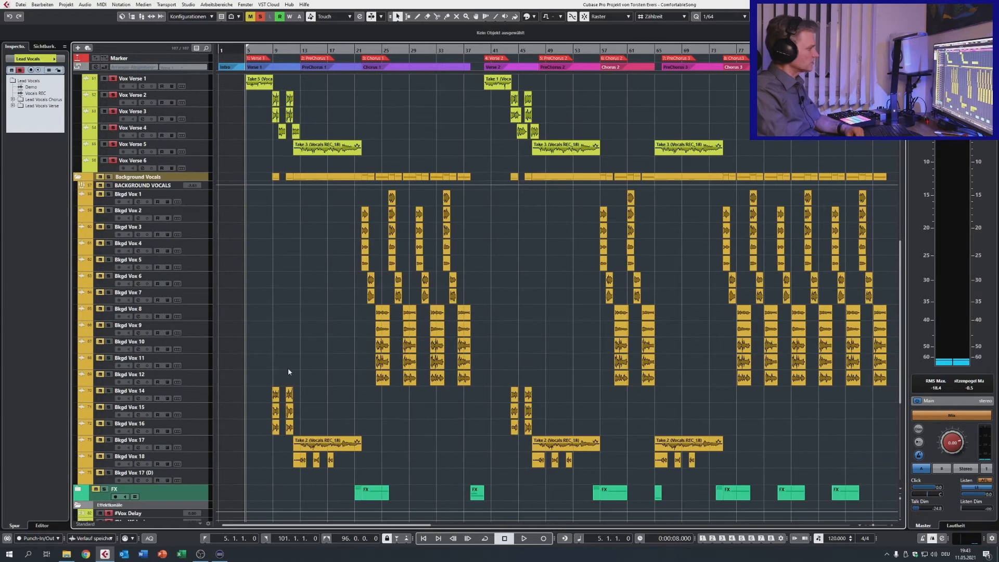
scroll(288, 367, "up", 3)
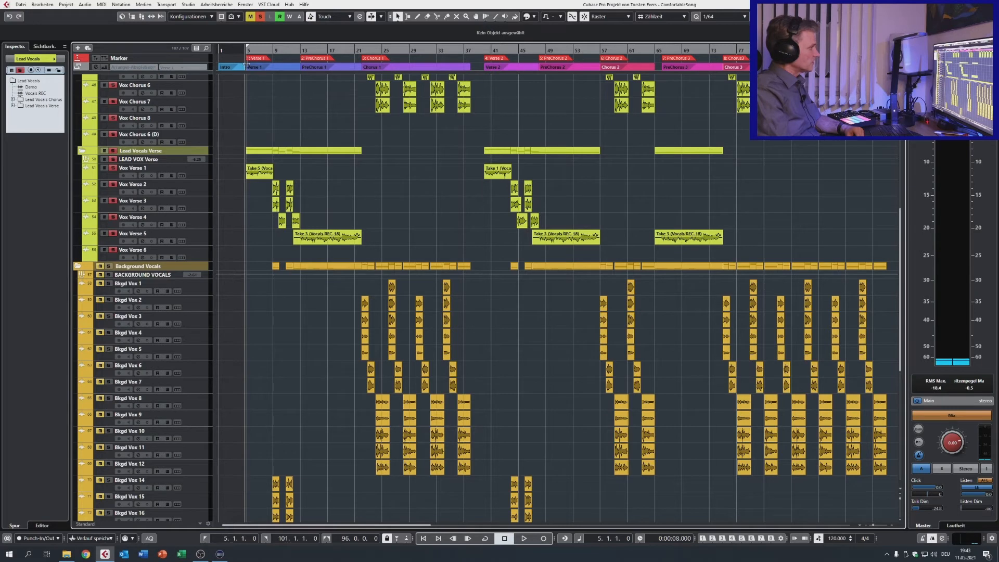
scroll(299, 384, "down", 3)
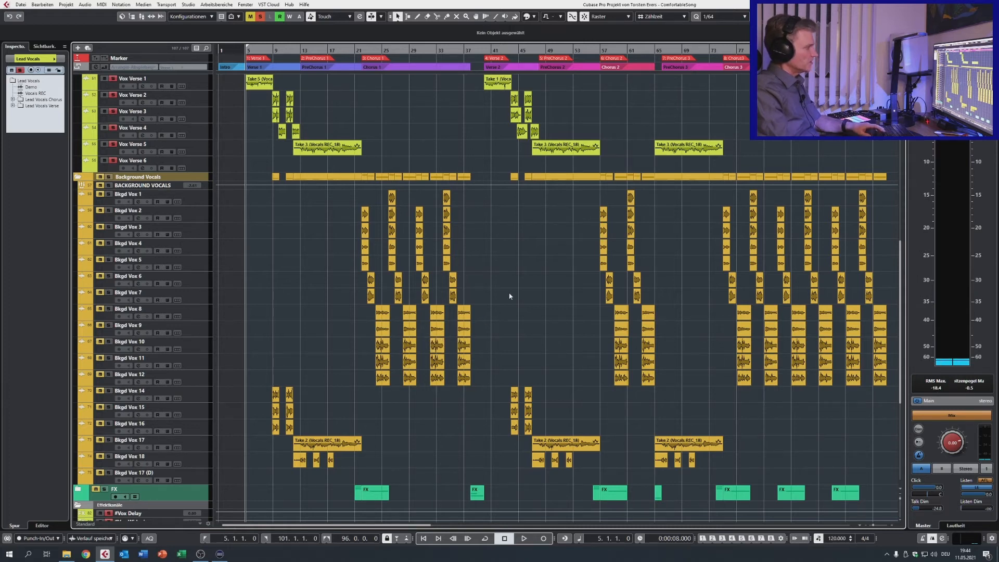
- Play from Verse 1, add the Background Vocals folder to the solo during playback, and stop playback
key("space")
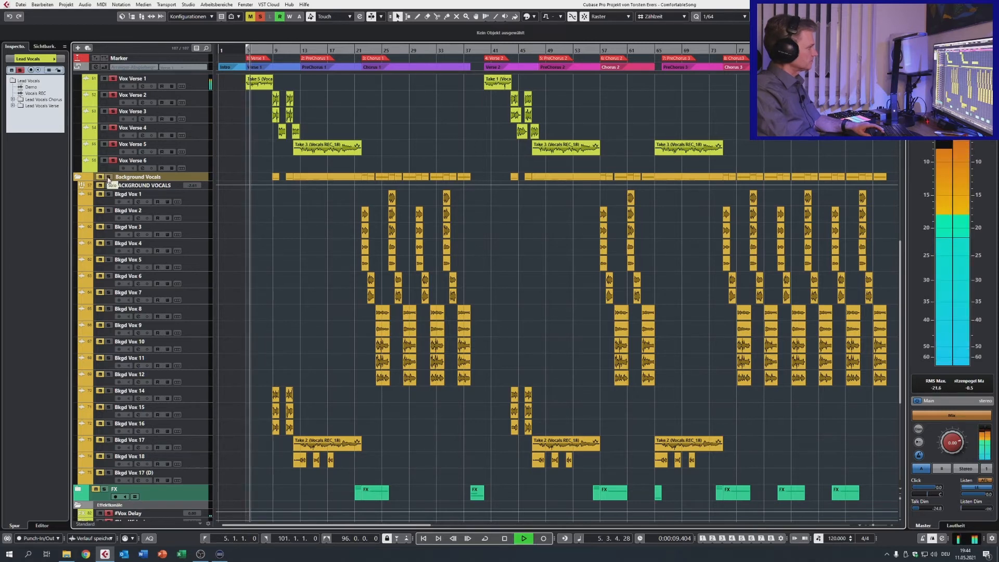
left_click(109, 179)
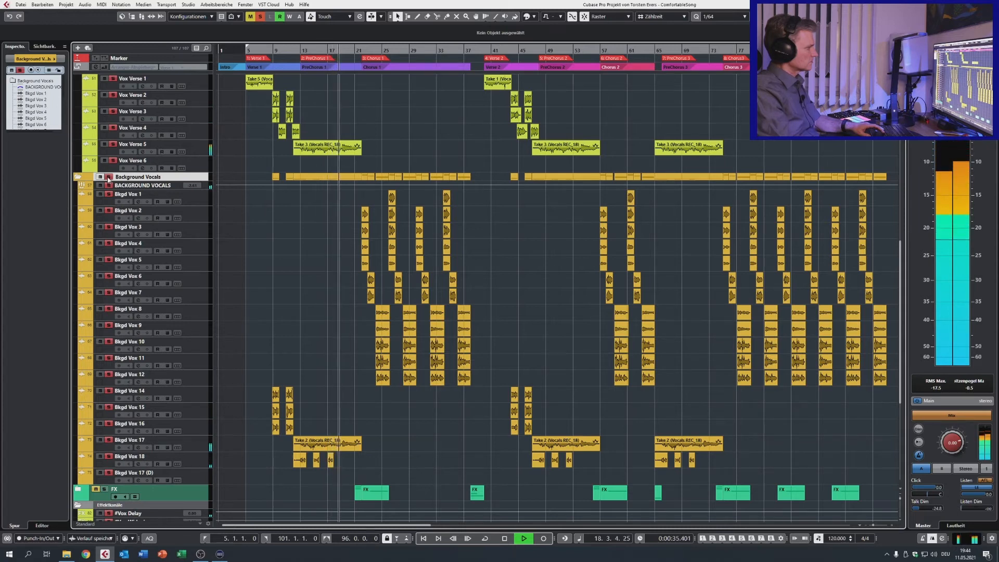
key("space")
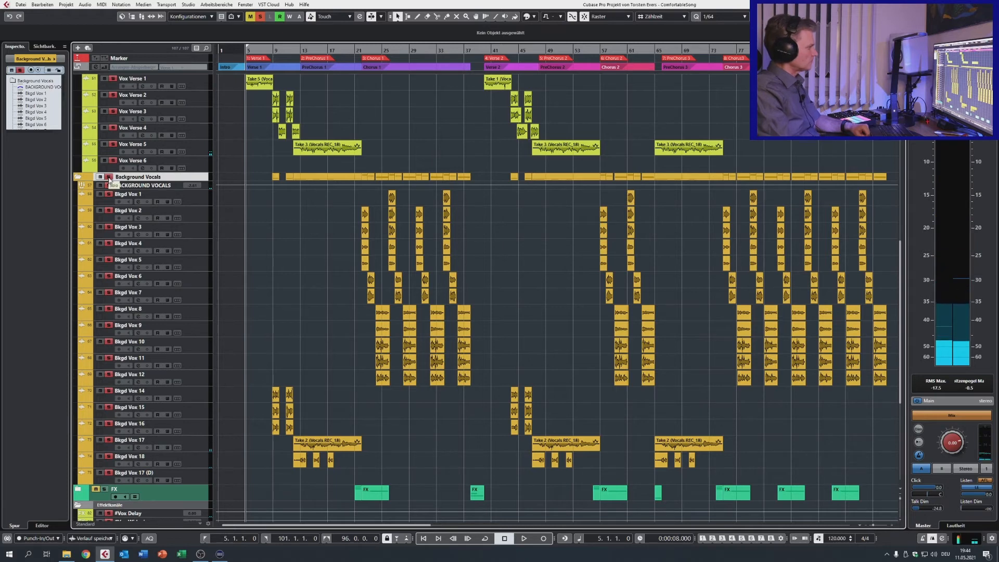
- Clear the solos on the vocal, synth, guitar, bass and drum folders
left_click(109, 176)
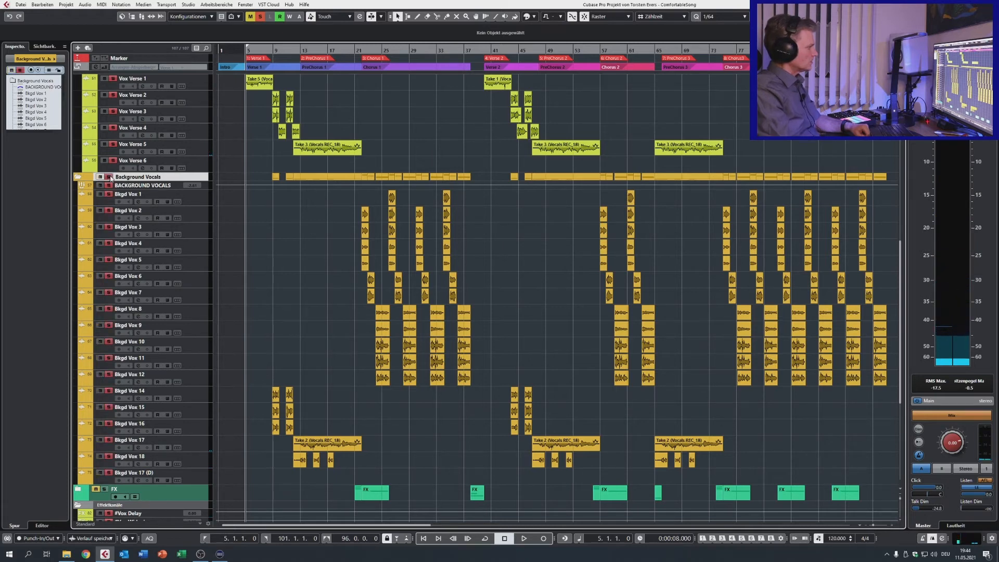
scroll(111, 218, "up", 7)
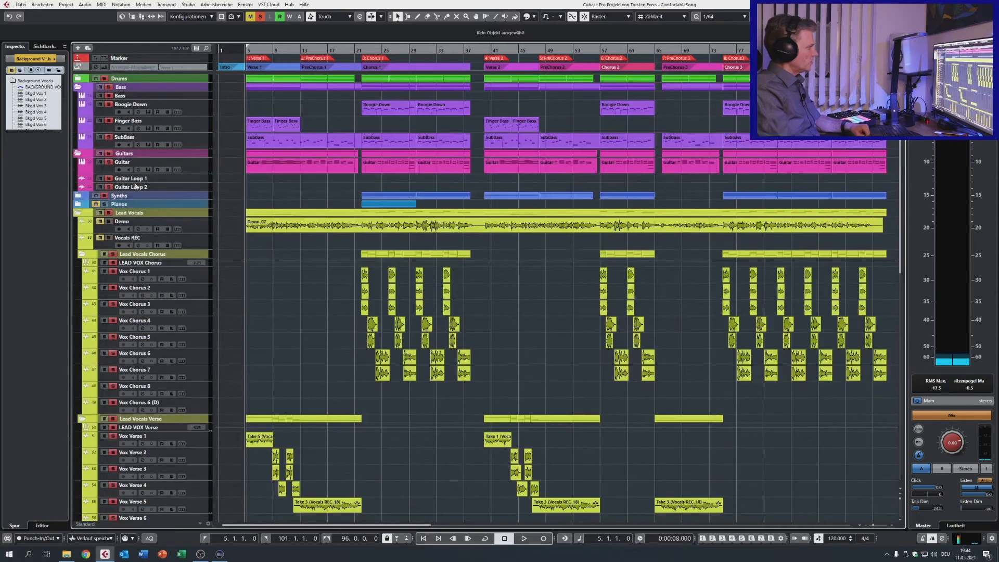
left_click(113, 255)
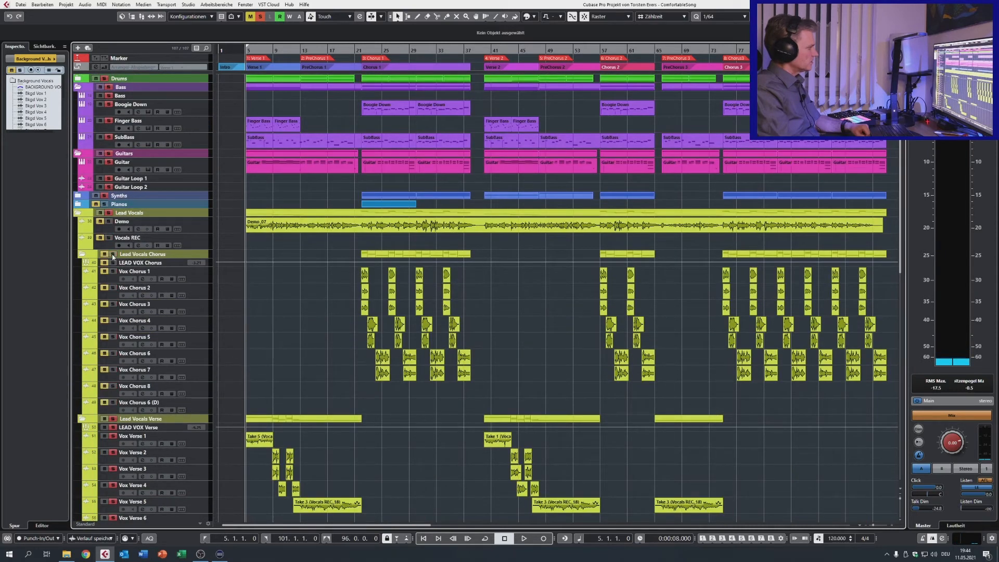
left_click(108, 213)
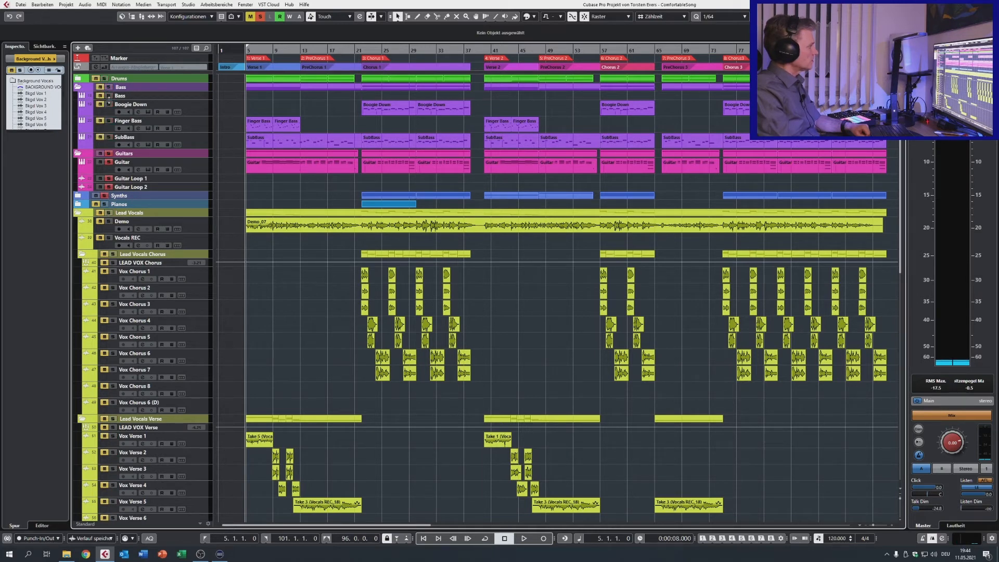
left_click(104, 195)
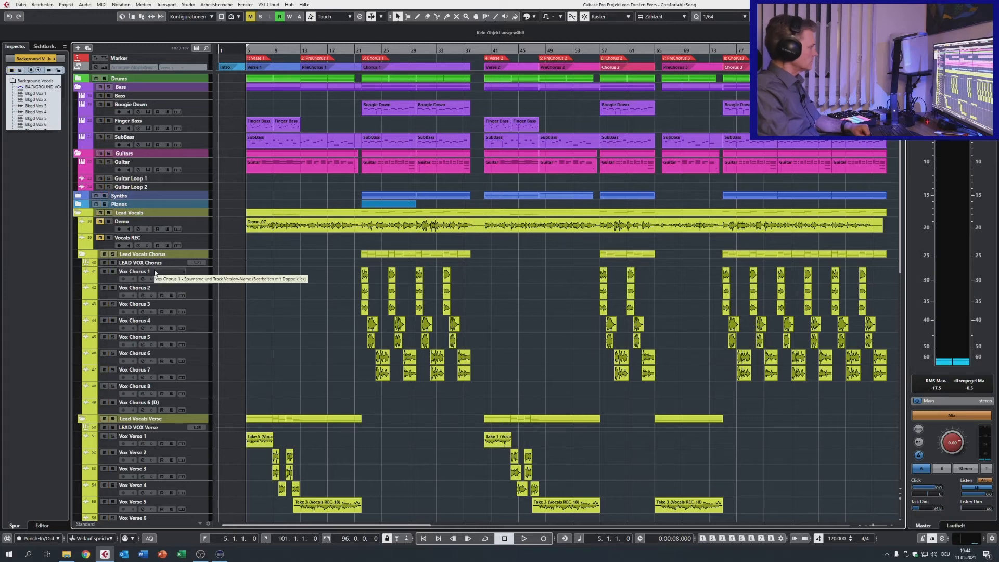
- Collapse the Lead Vocals and Background Vocals folders and expand the FX folder to show its effect tracks
scroll(155, 273, "down", 2)
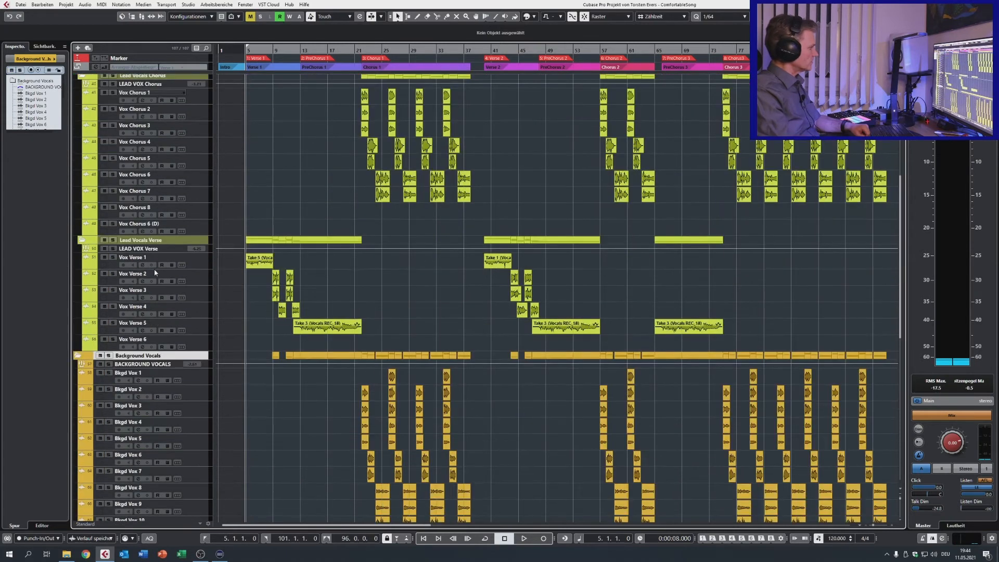
scroll(154, 273, "up", 2)
left_click(78, 214)
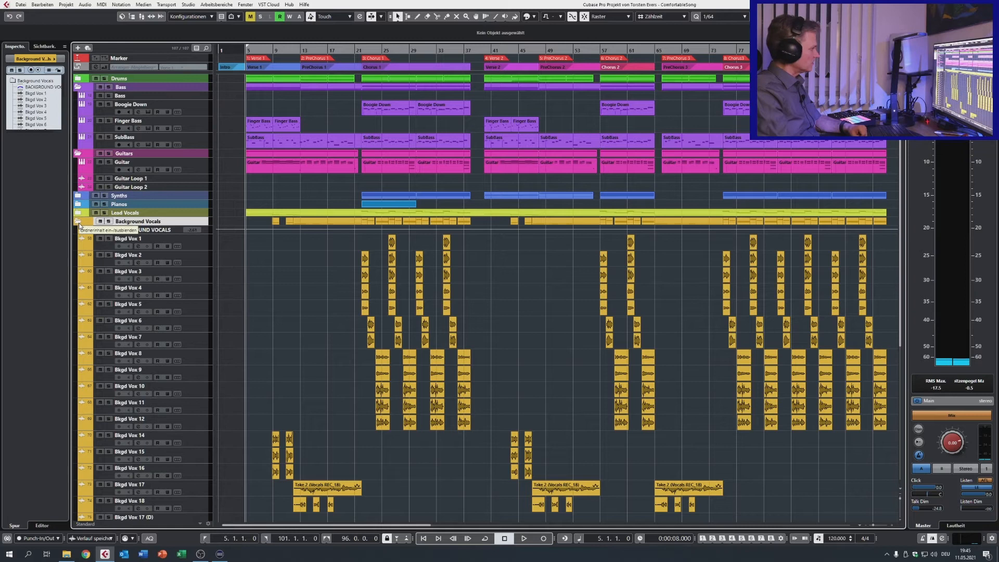
left_click(78, 223)
left_click(78, 232)
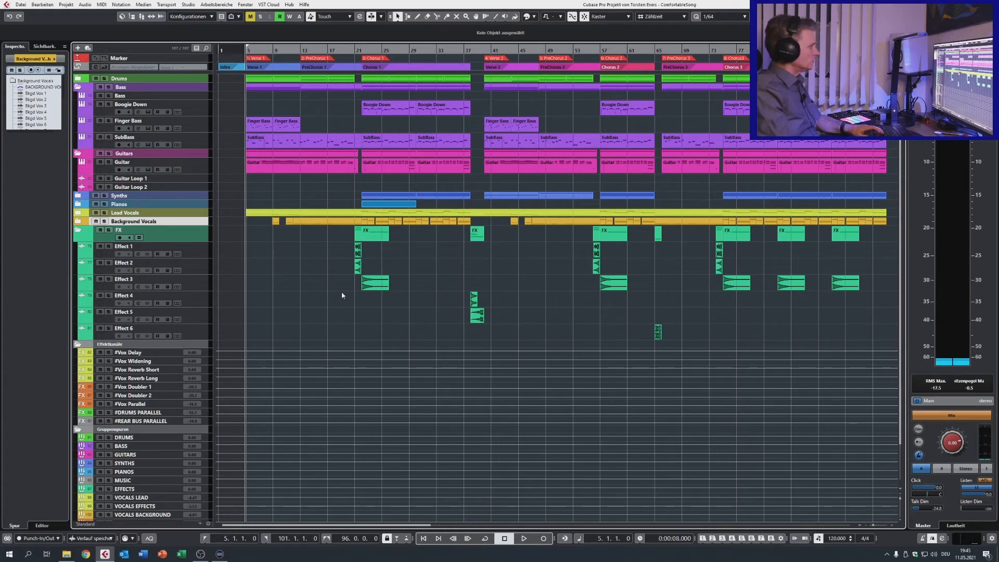
- Play the song from Verse 1, solo the FX folder during playback, and stop with the solo cleared
key("space")
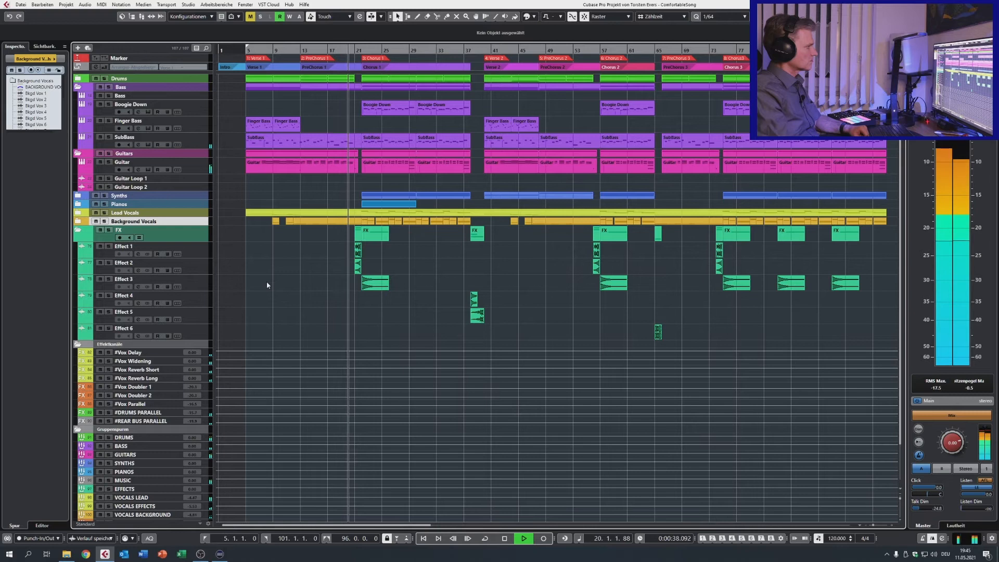
left_click(108, 230)
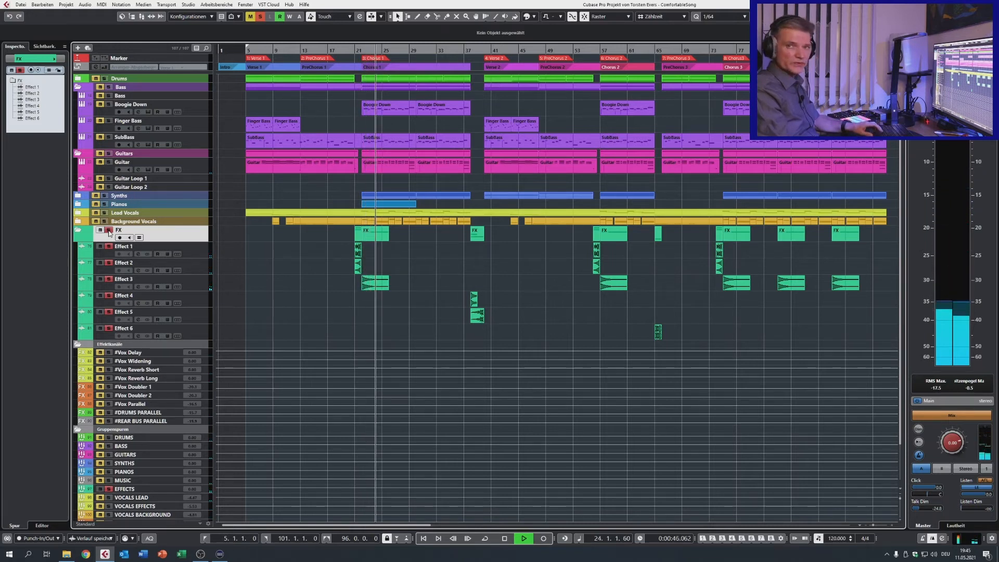
key("space")
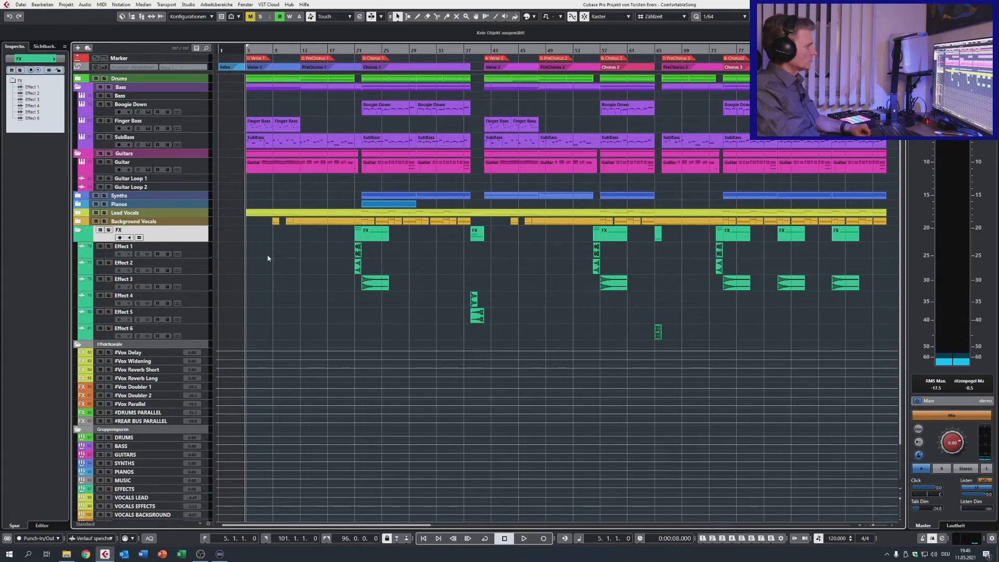
- Expand the Lead Vocals folder and select the LEAD VOX Chorus track to show its insert effects
scroll(268, 258, "down", 2)
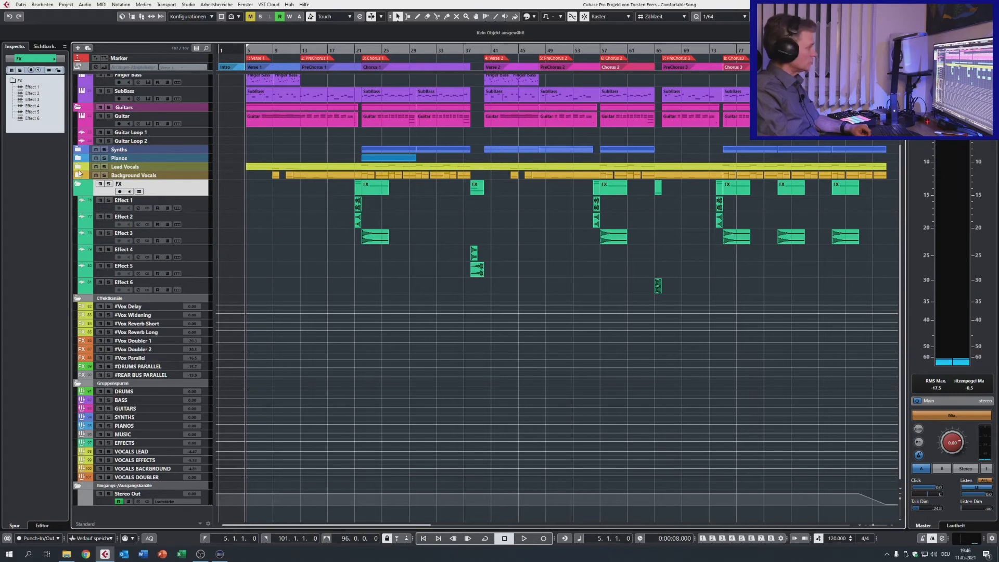
left_click(78, 167)
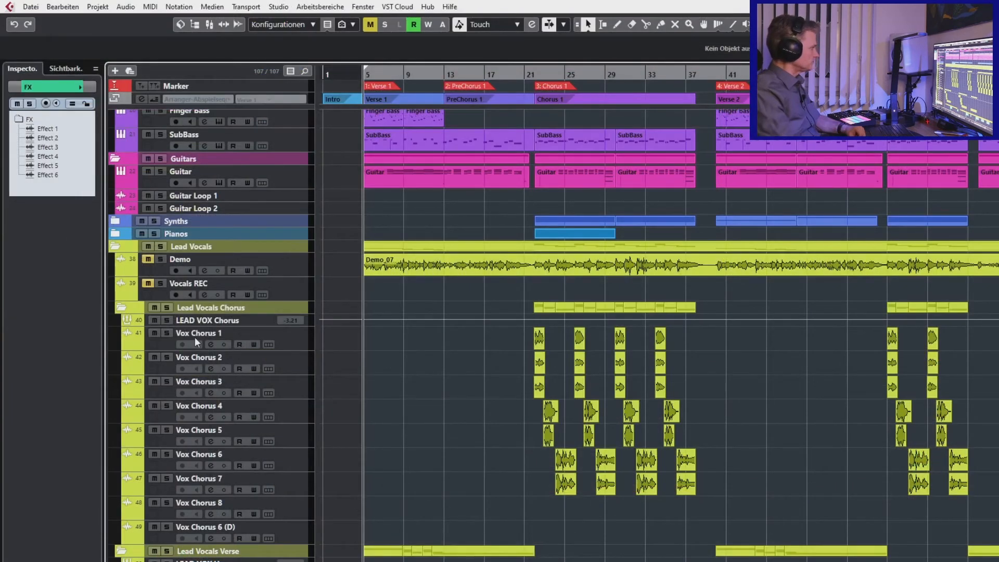
left_click(143, 322)
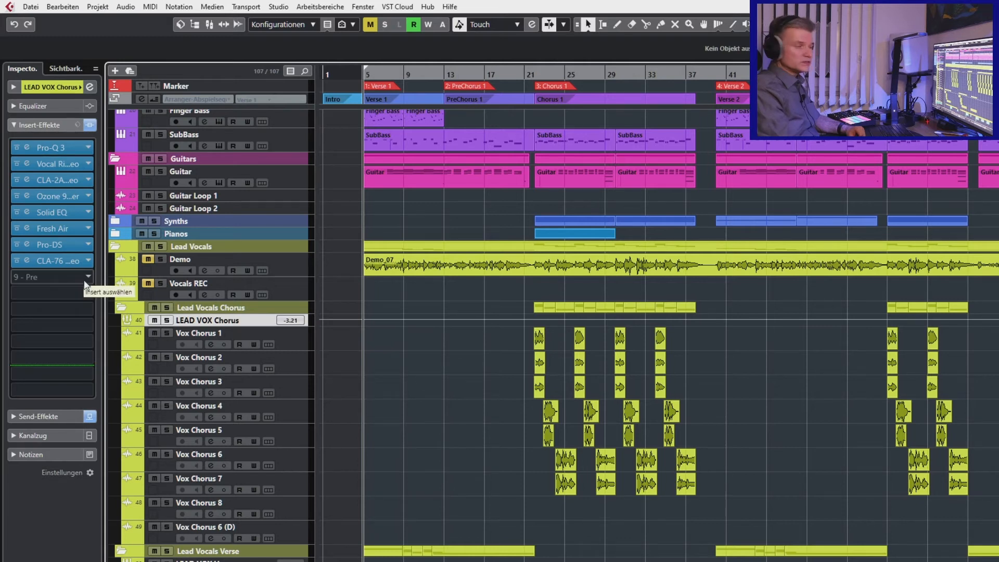
- Examine the Pro-Q 3, Vocal Rider and CLA-2A inserts of LEAD VOX Chorus, stop playback, and close the plug-in windows
left_click(61, 150)
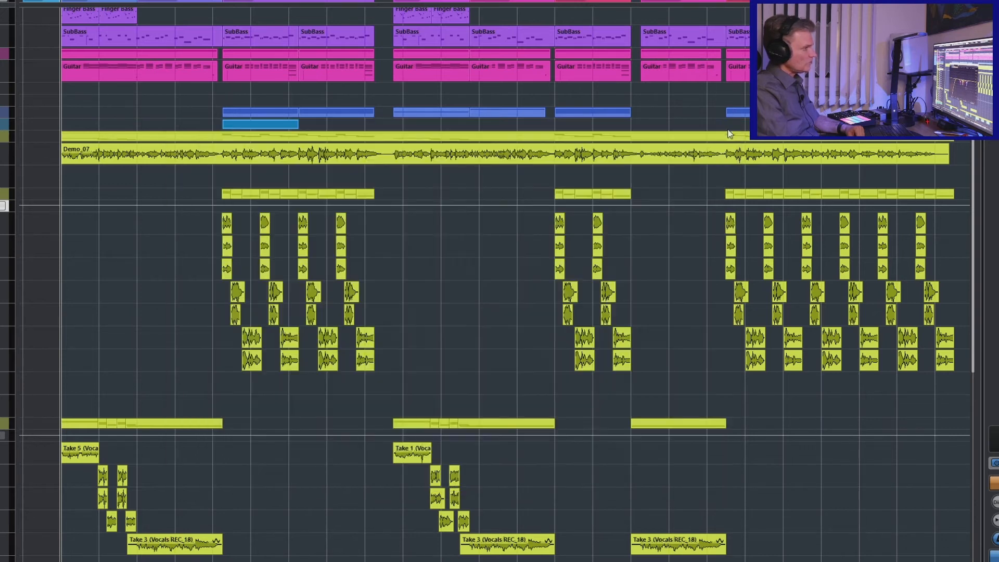
left_click(728, 130)
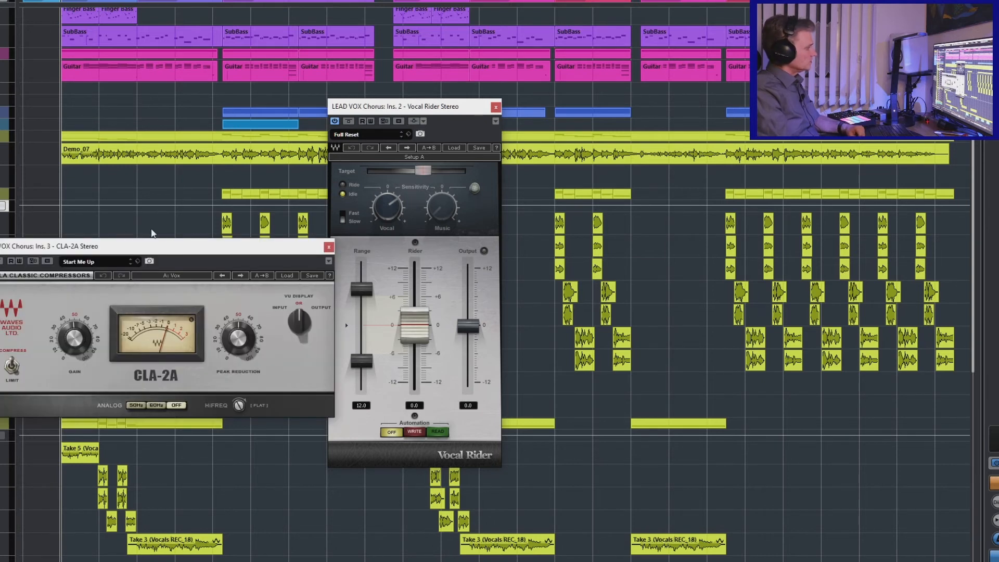
left_click_drag(177, 246, 240, 245)
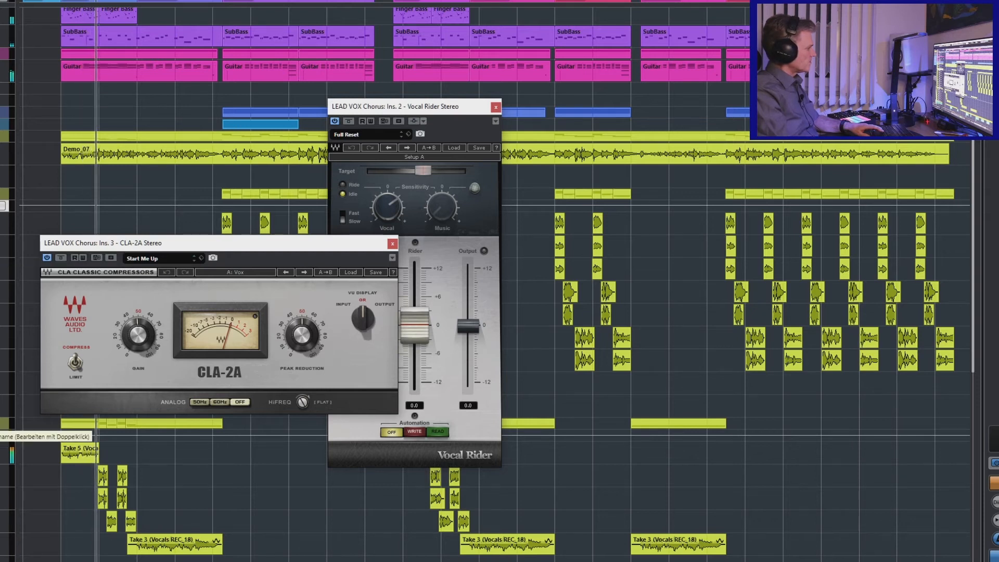
key("space")
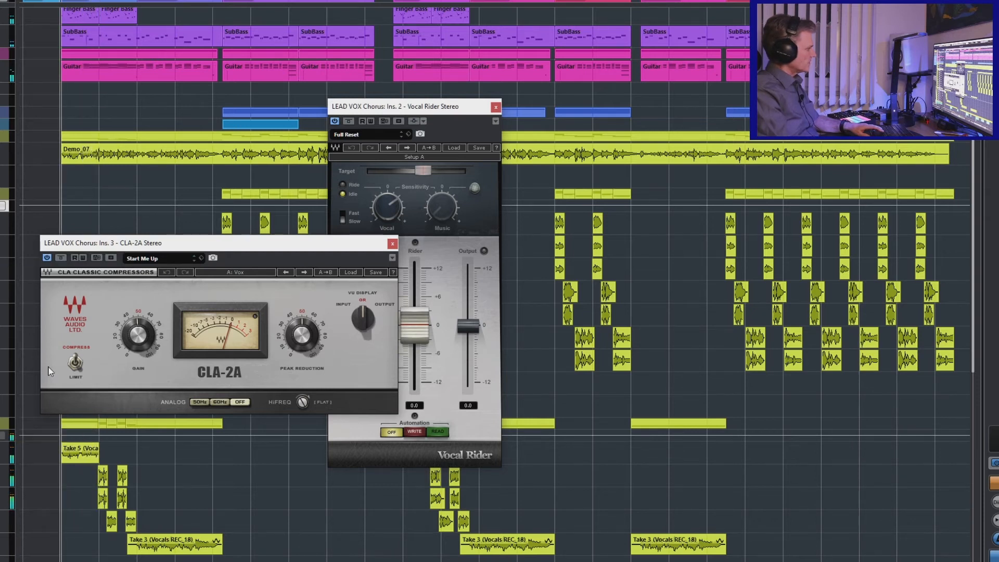
left_click(391, 244)
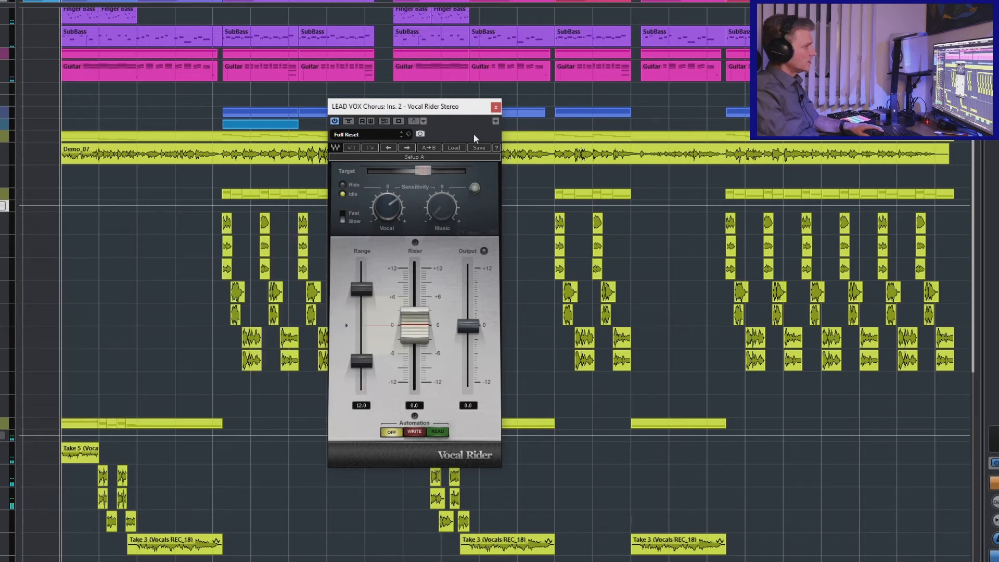
left_click(496, 107)
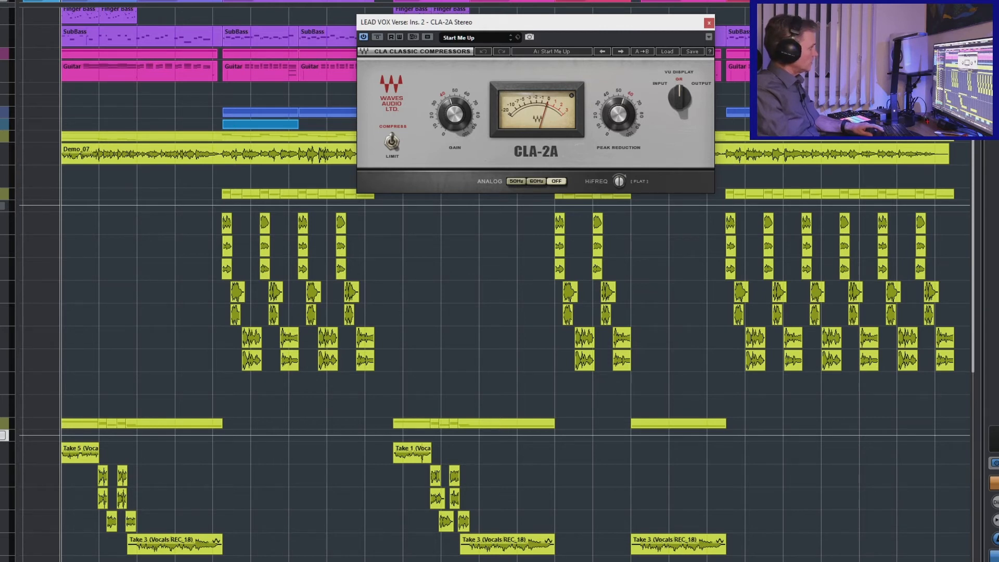
- Examine the LEAD VOX Verse CLA-2A and Vocal Rider inserts with playback, and close the Vocal Rider window
left_click_drag(73, 141, 267, 133)
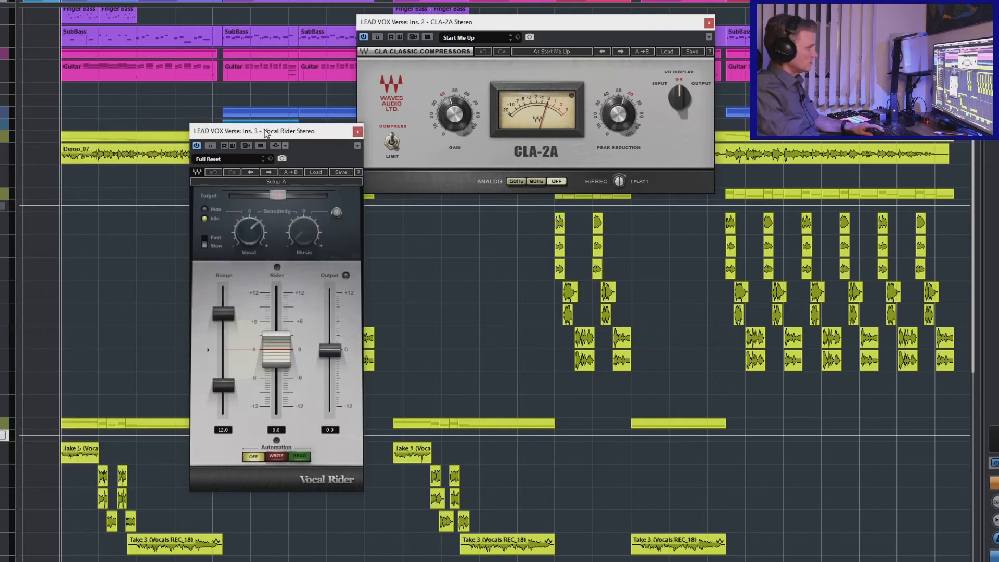
key("space")
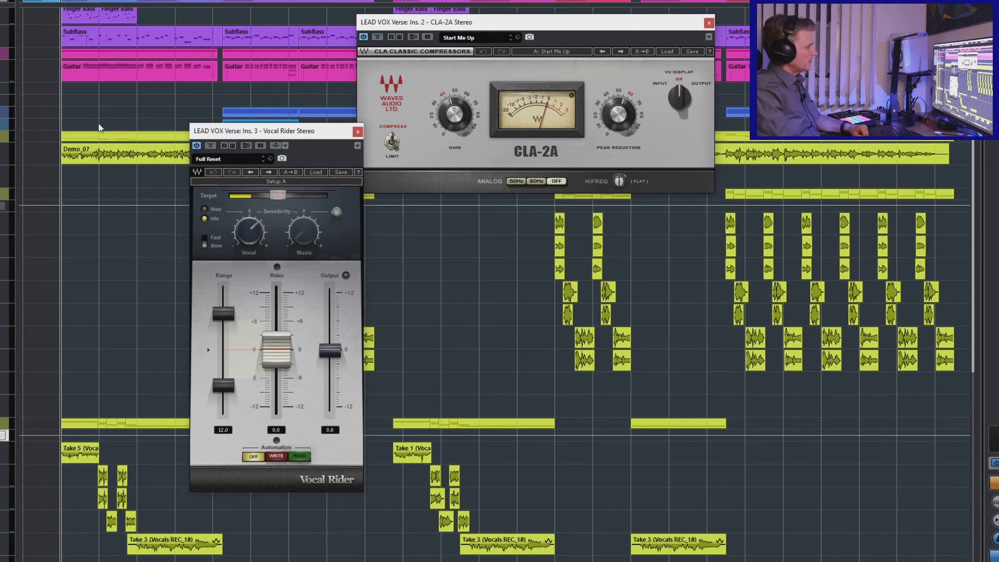
left_click(358, 133)
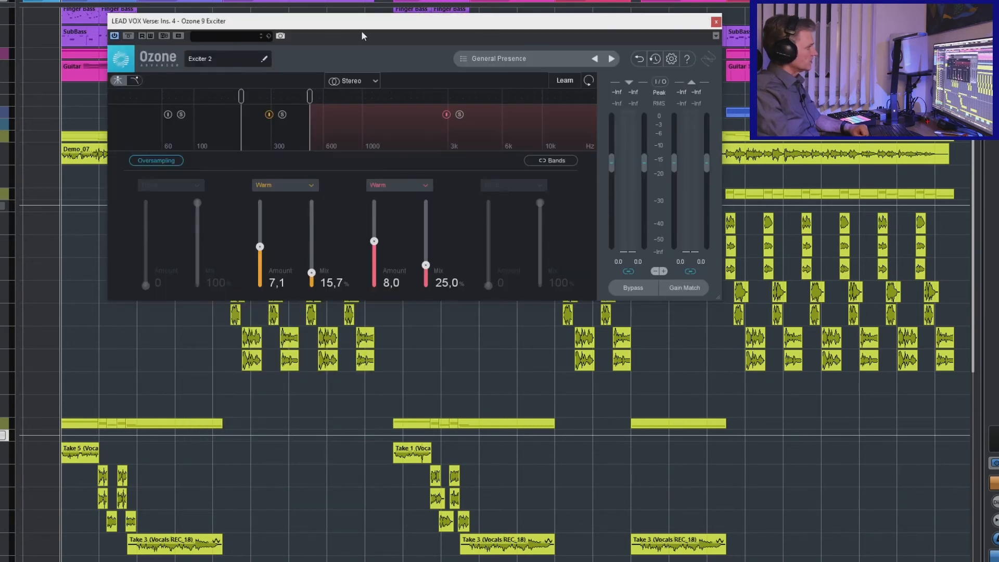
- Examine the Ozone 9 Exciter during playback and the Solid EQ on LEAD VOX Verse, closing the CLA-2A and both plug-in windows
left_click_drag(363, 32, 416, 175)
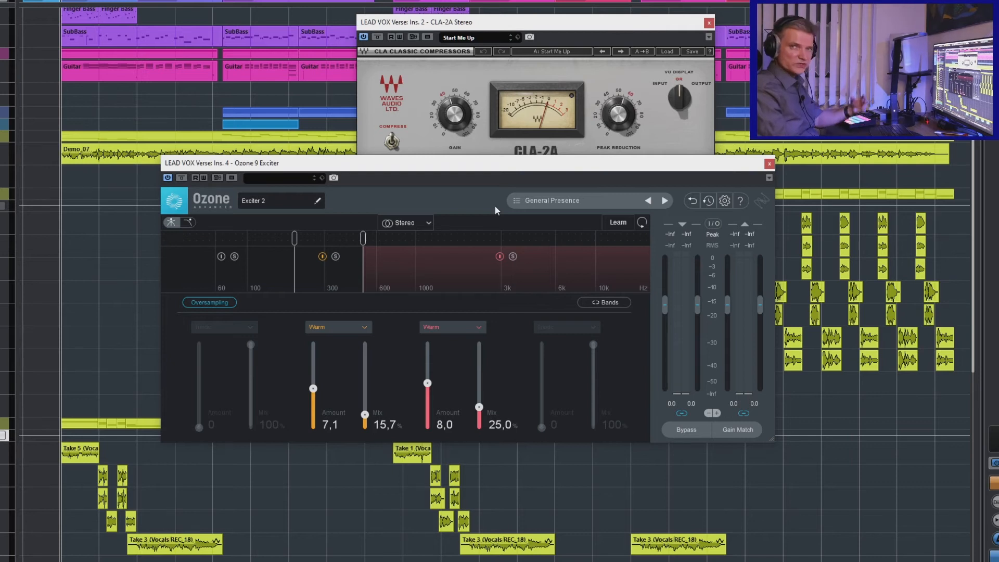
key("space")
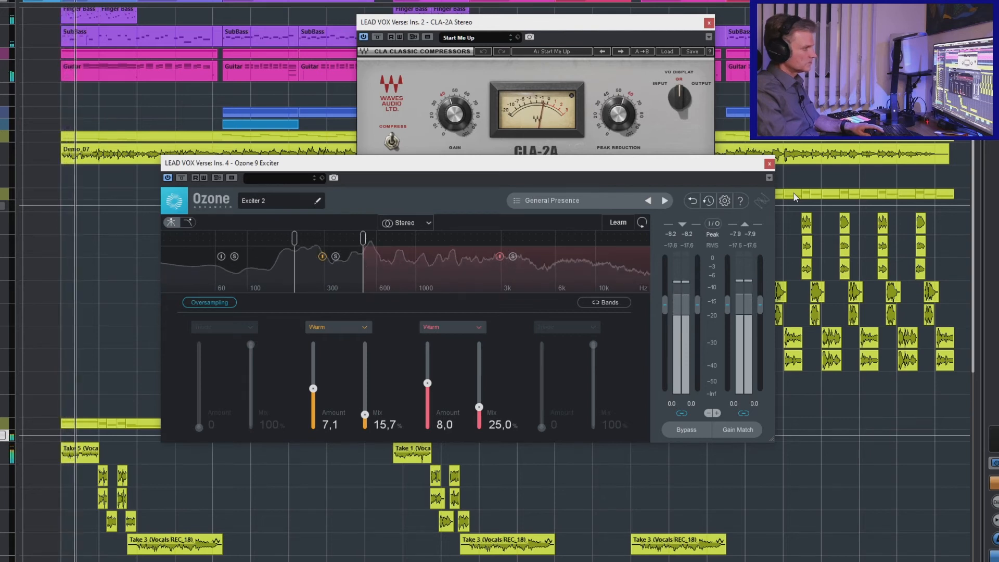
left_click(708, 23)
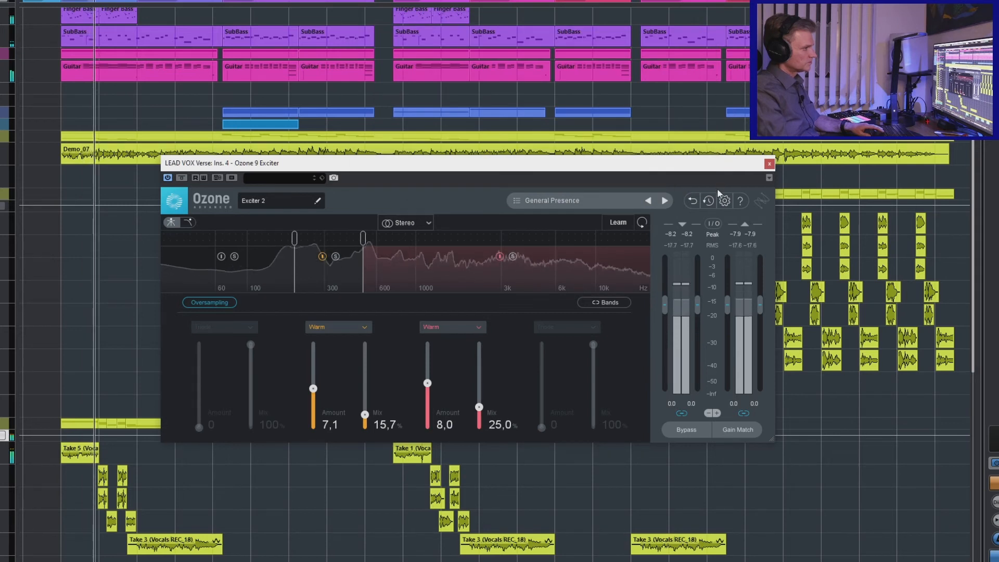
left_click(770, 164)
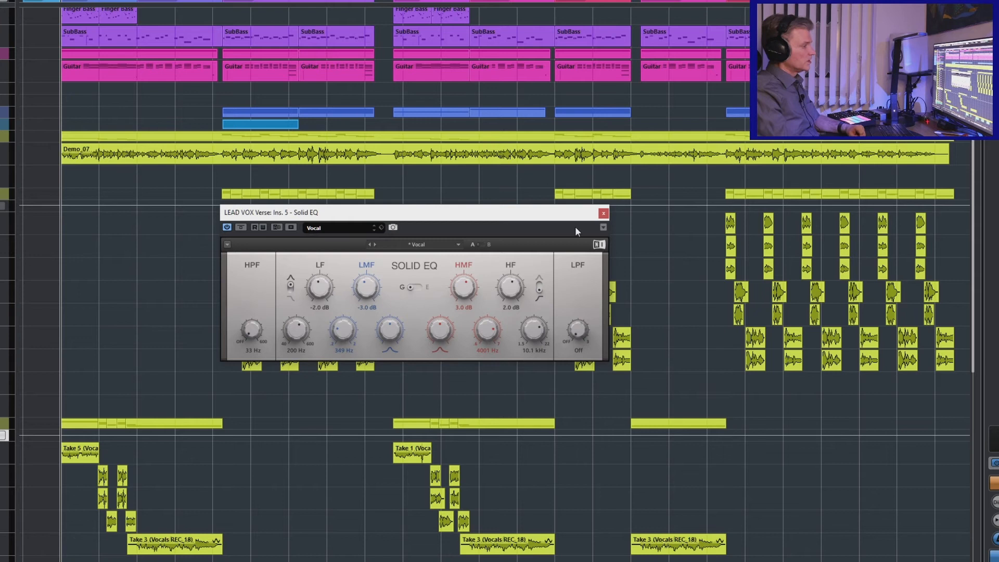
left_click(603, 214)
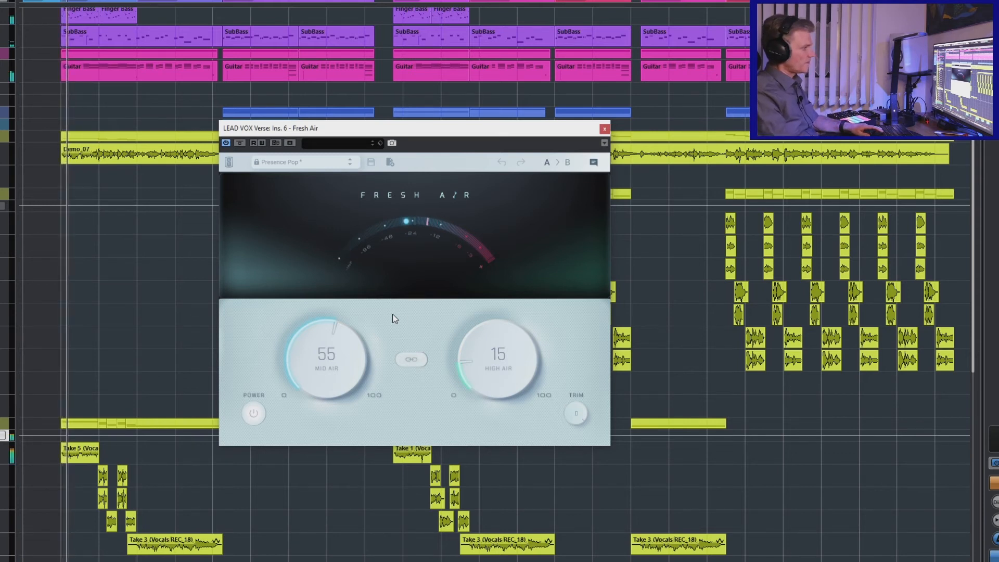
- Compare the verse vocal with Fresh Air bypassed and active during playback, stop playback, and close the plug-in
left_click(239, 145)
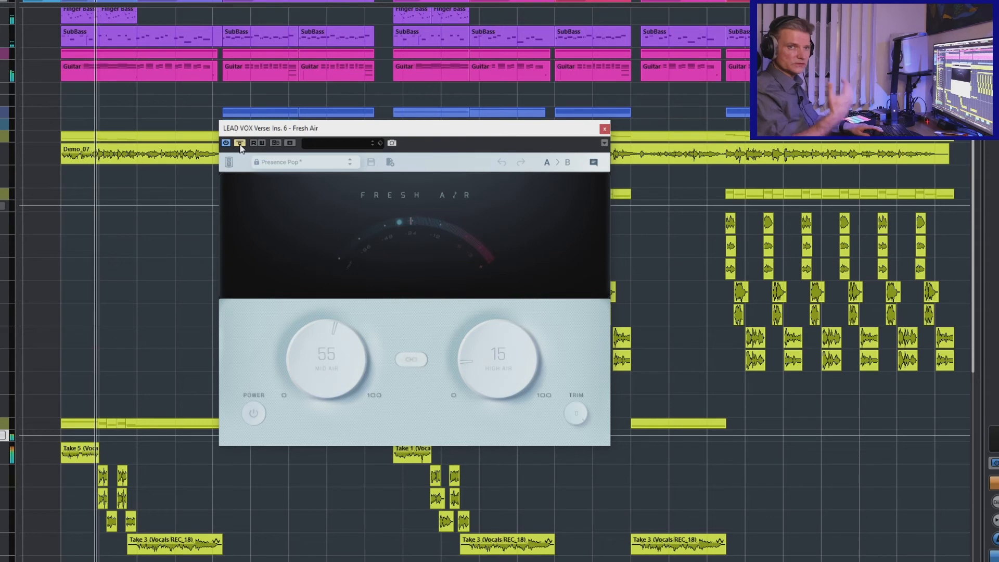
left_click(240, 143)
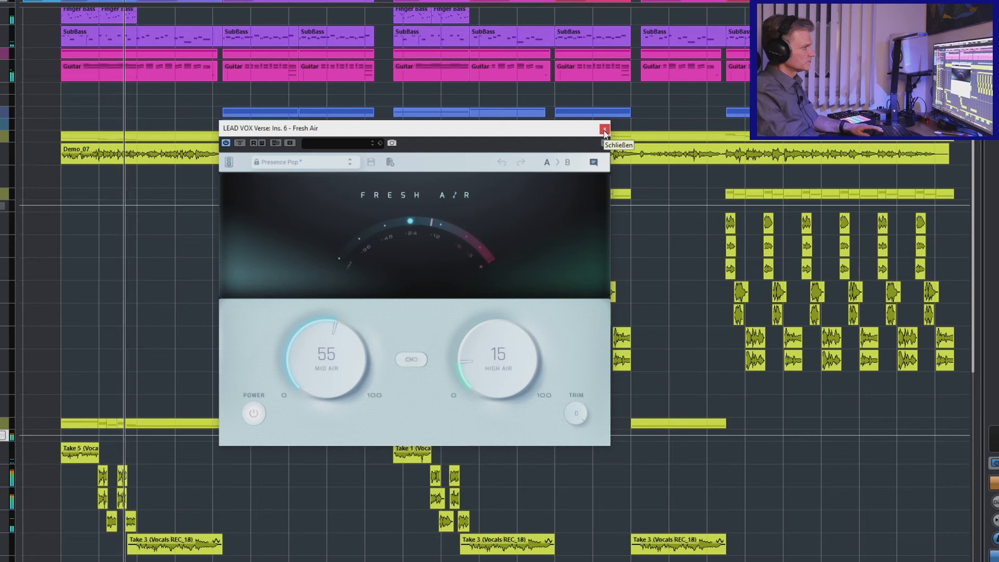
key("space")
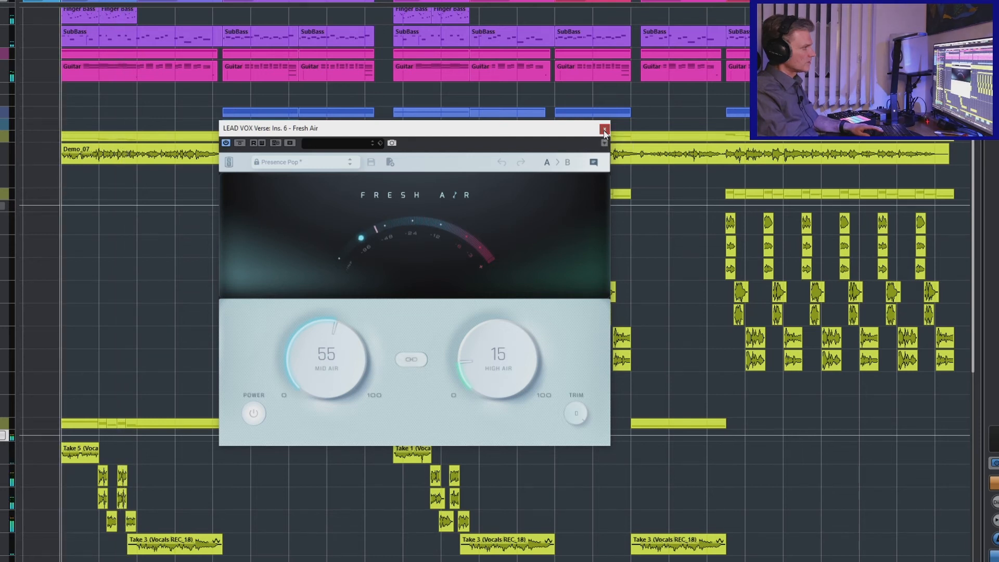
left_click(603, 131)
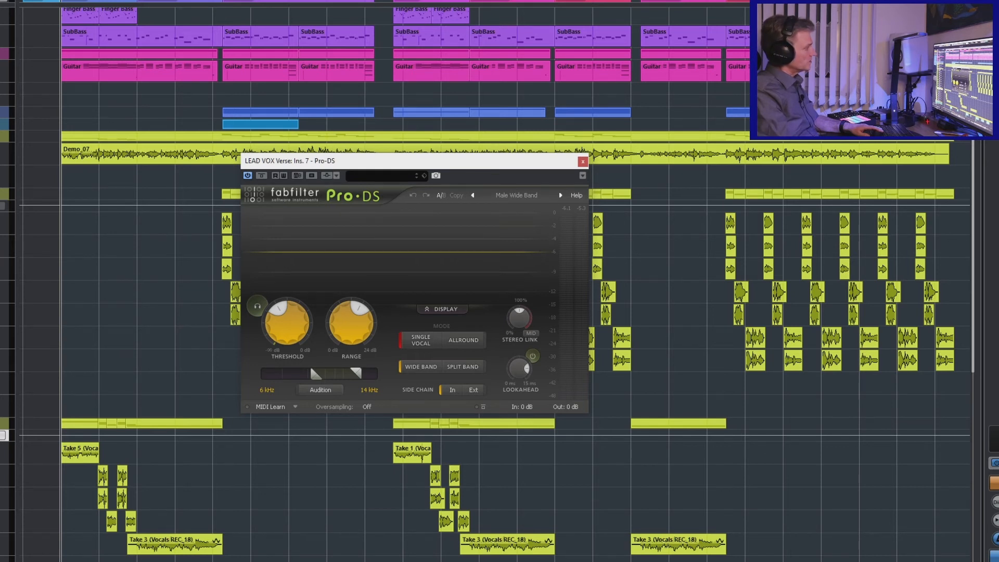
- Examine the Pro-DS and CLA-76 inserts of LEAD VOX Verse side by side with playback, and close both windows
left_click_drag(700, 0, 322, 38)
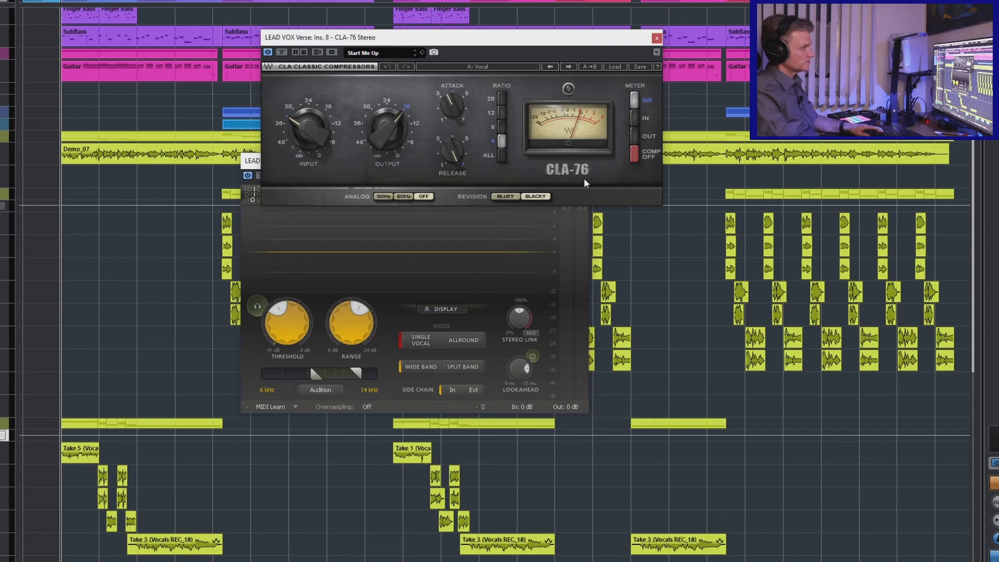
key("space")
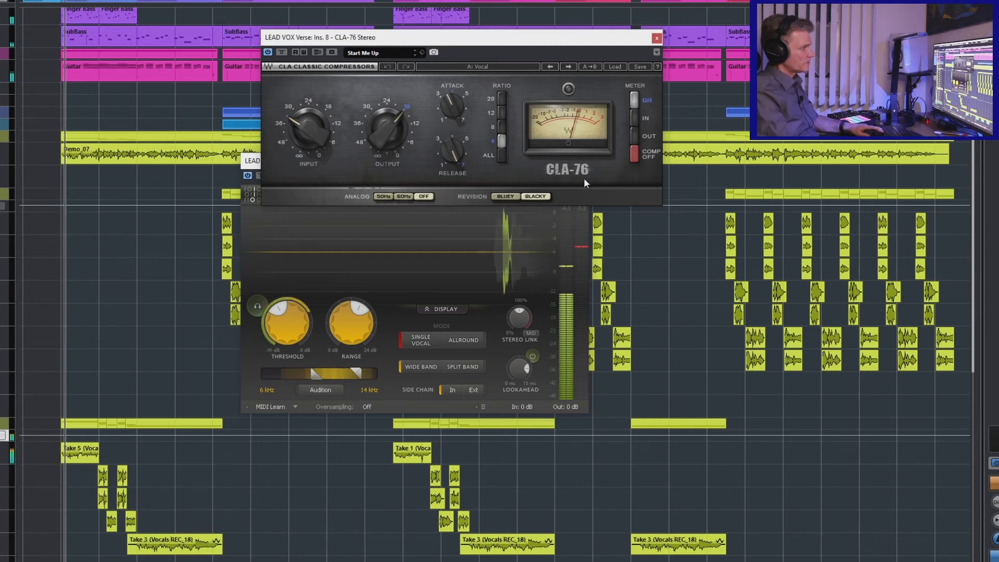
left_click_drag(530, 42, 493, 5)
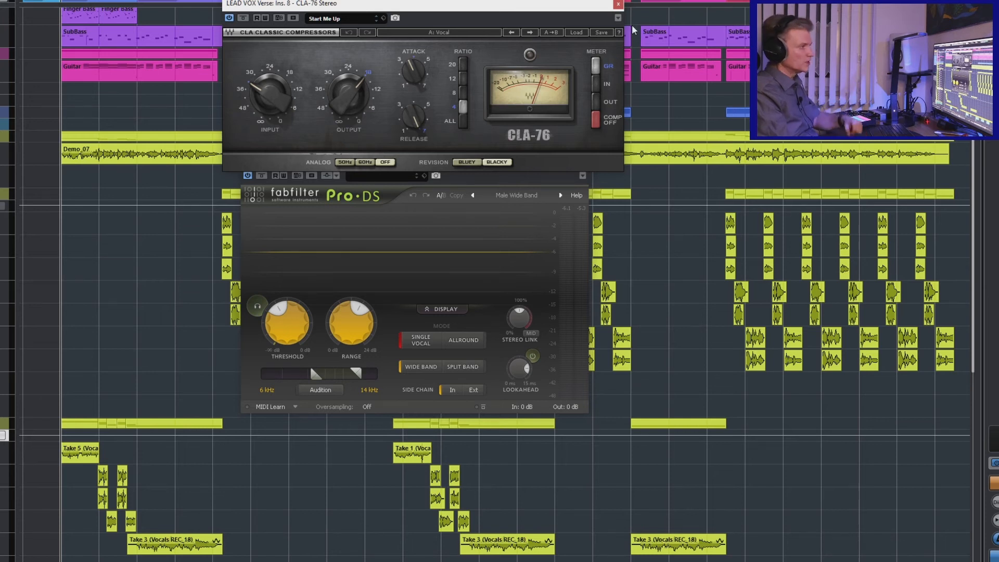
left_click(618, 5)
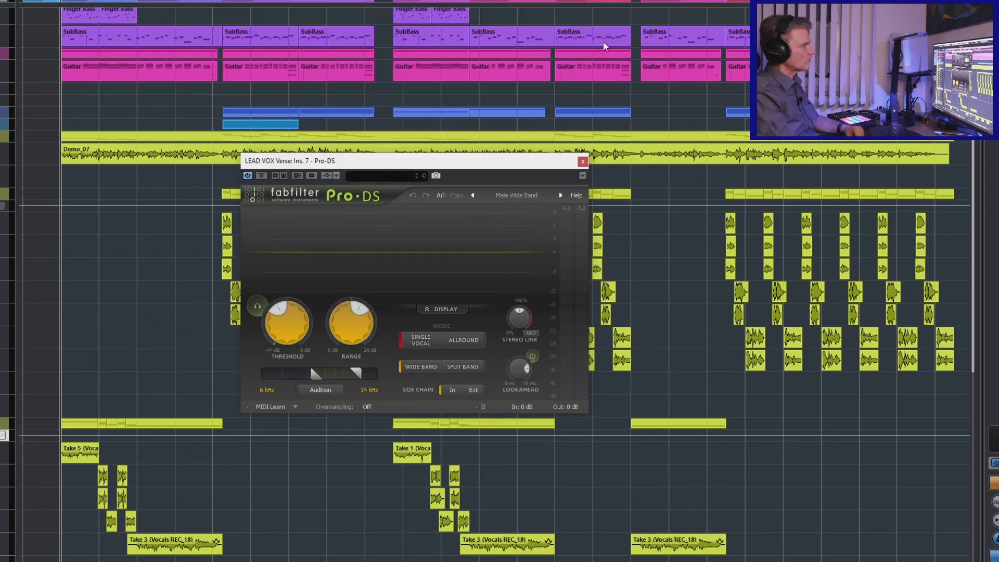
left_click(582, 161)
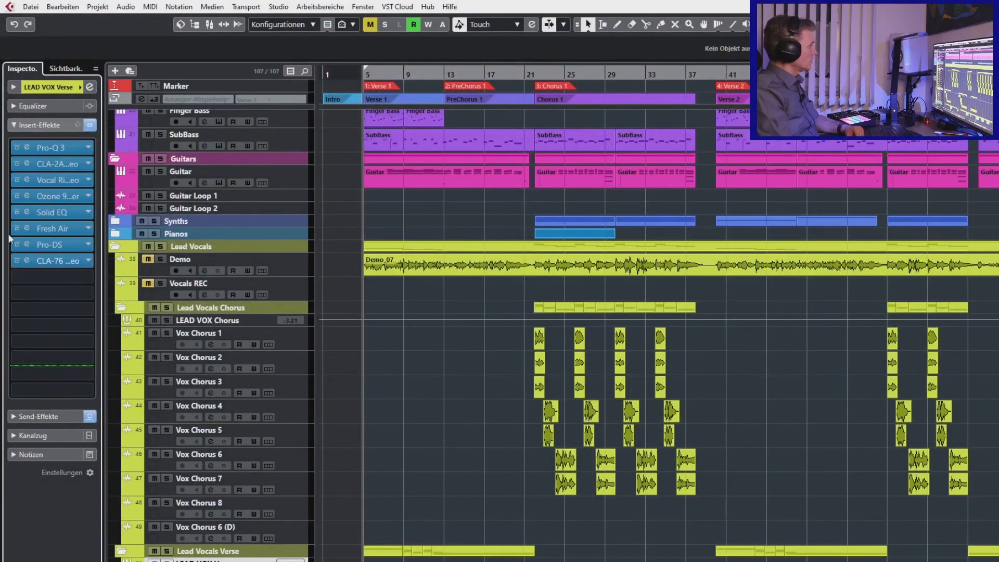
- Show the LEAD VOX Verse sends and deactivate the delay, widening, short reverb and long reverb sends during playback
left_click(17, 127)
left_click(14, 144)
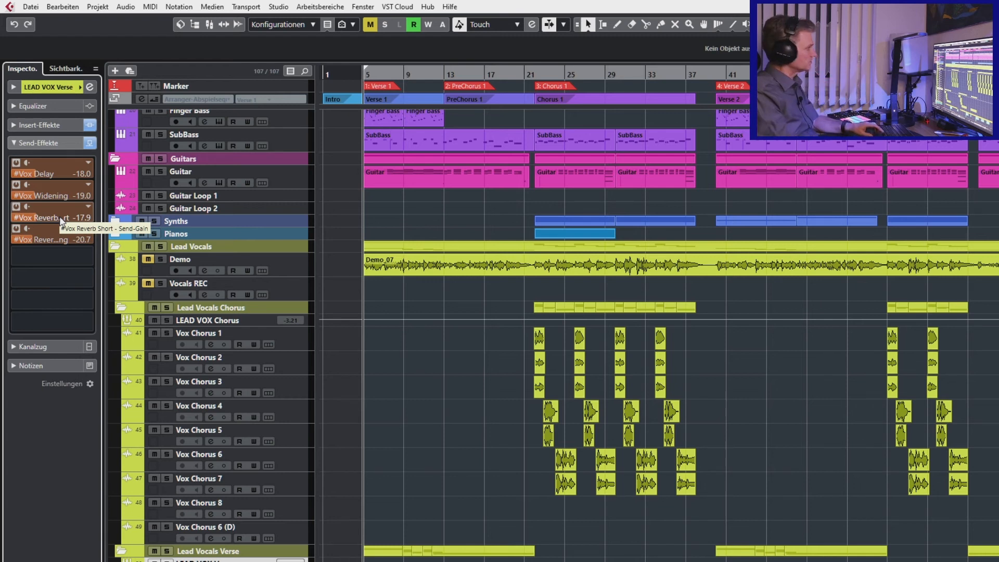
key("space")
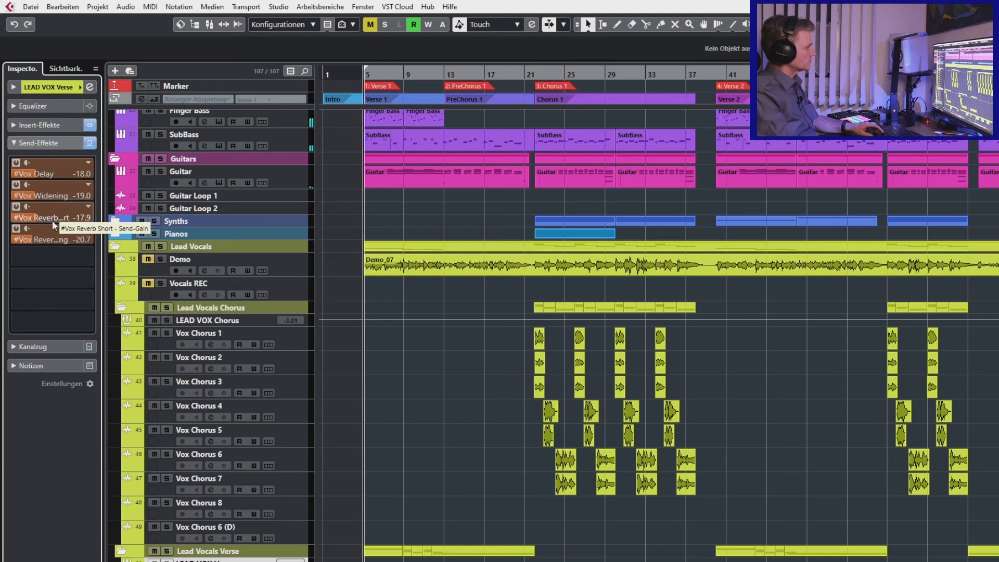
left_click(17, 163)
left_click(16, 185)
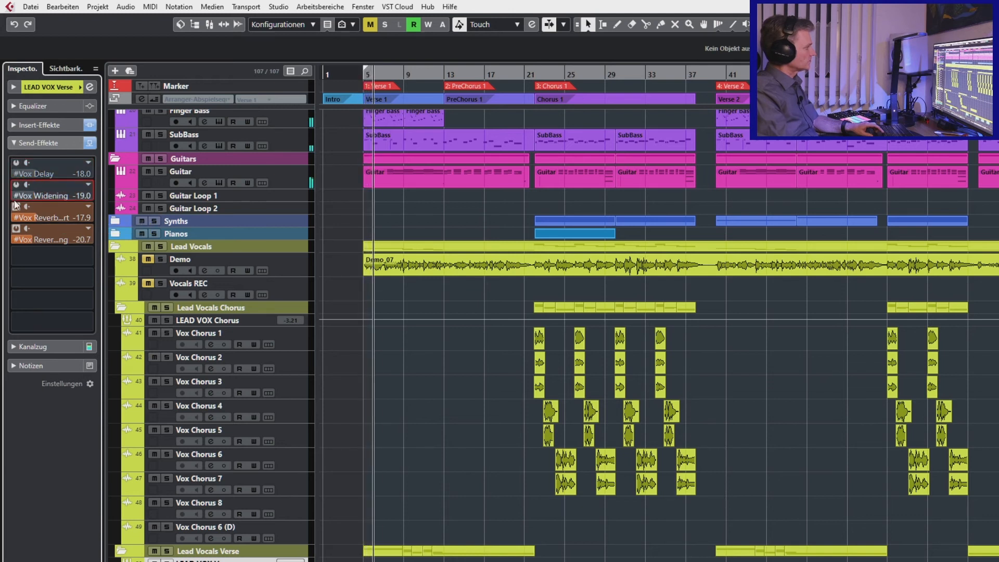
left_click(17, 206)
left_click(16, 229)
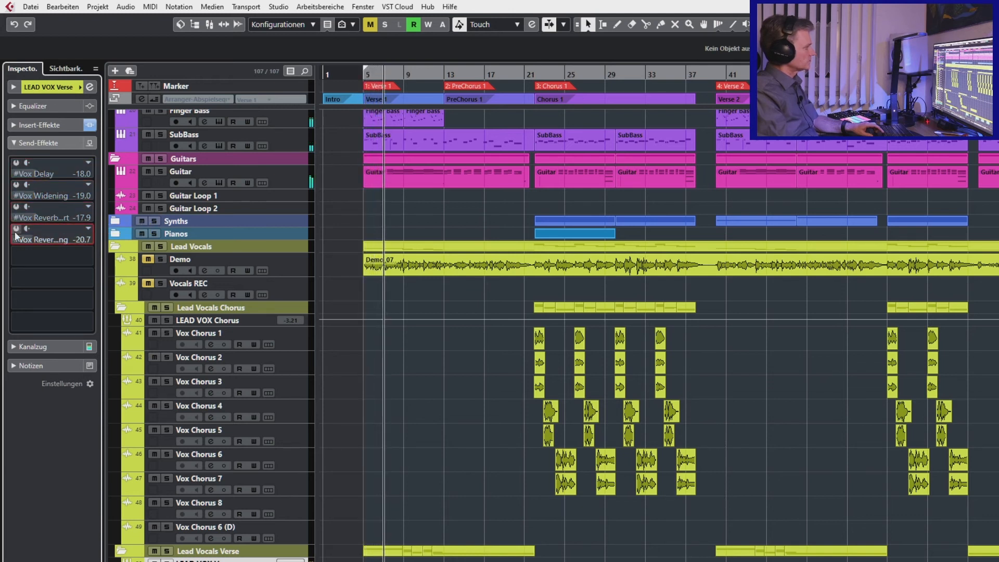
- Reactivate the delay, widening, short reverb and long reverb sends of LEAD VOX Verse one by one during playback, and stop playback
left_click(16, 163)
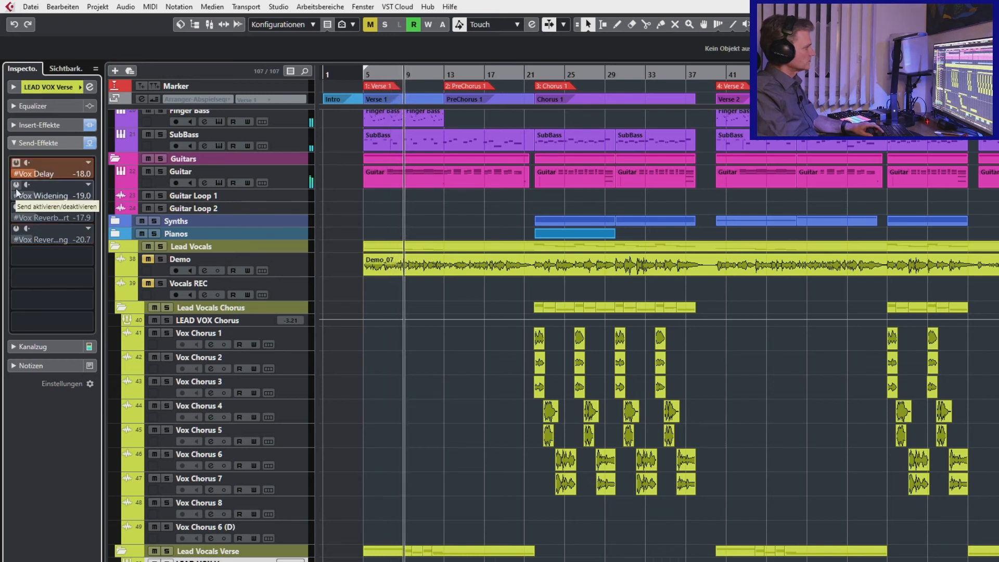
left_click(16, 185)
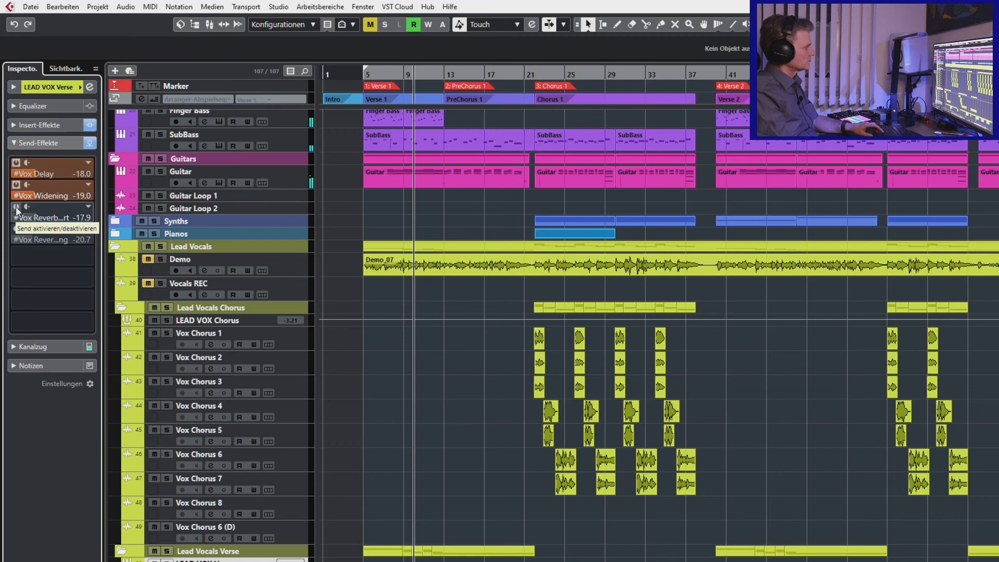
left_click(16, 207)
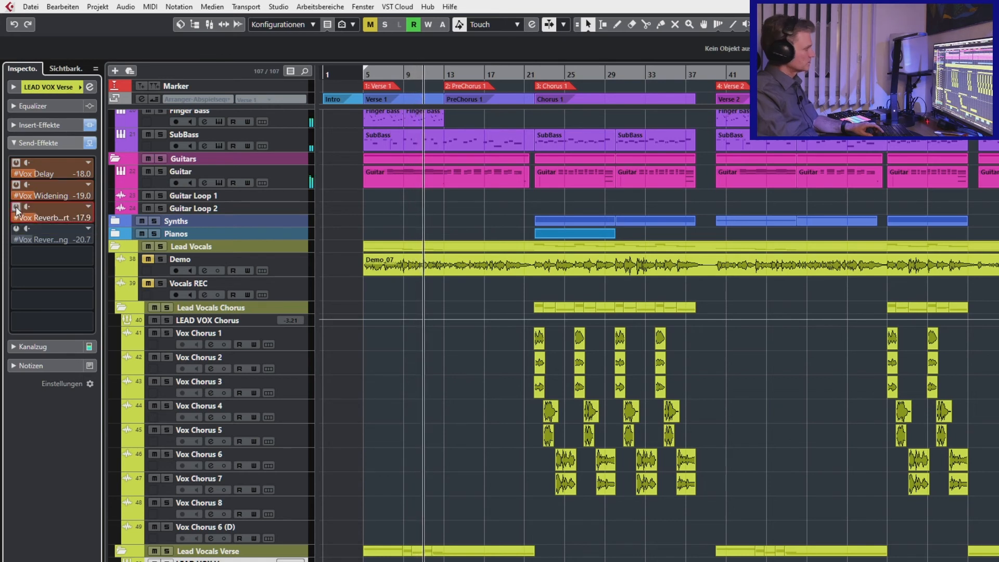
left_click(16, 229)
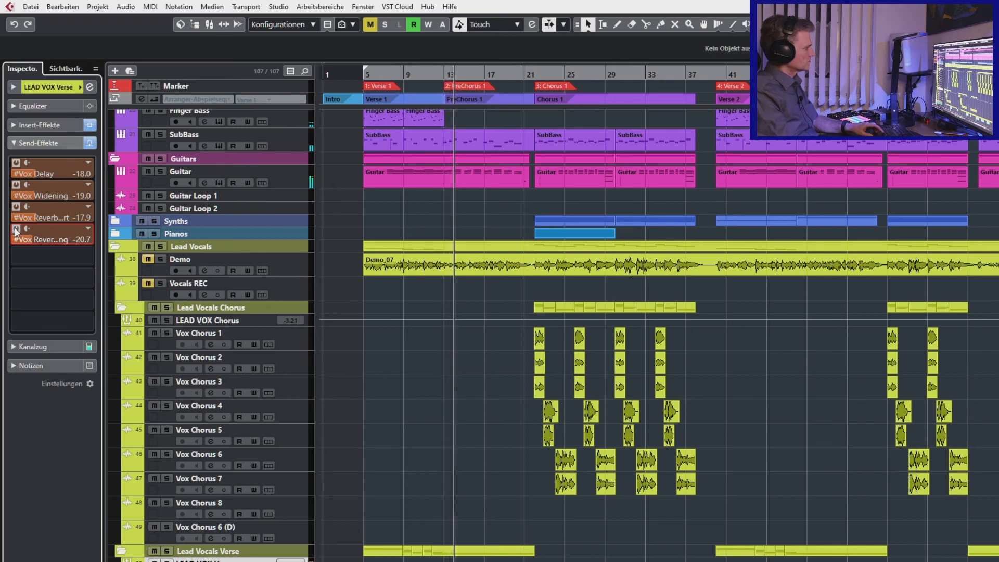
key("space")
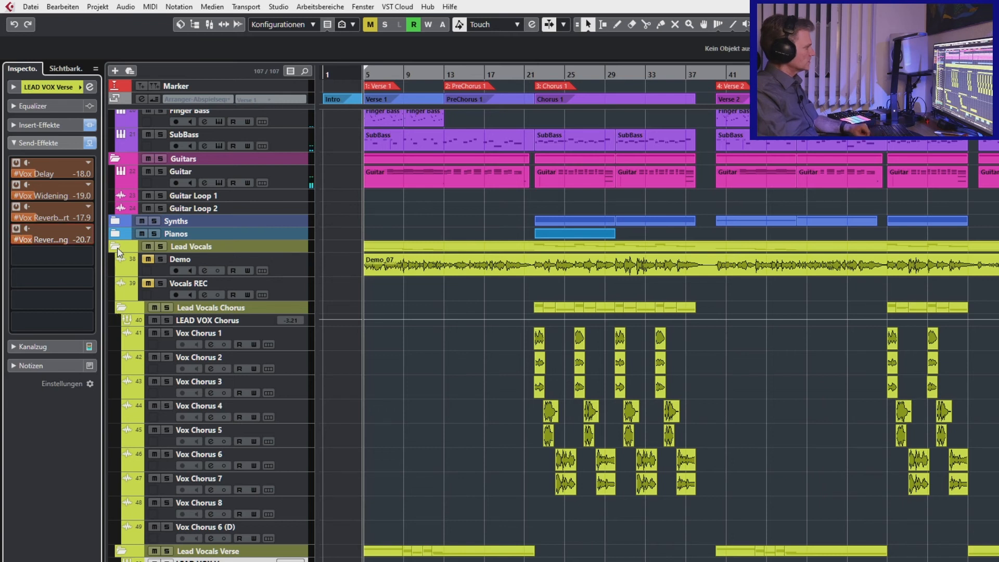
- Collapse the Lead Vocals and FX folders, and examine the LittleMicroShift and Pro-Q 3 inserts of #Vox Widening, closing each plug-in
left_click(117, 249)
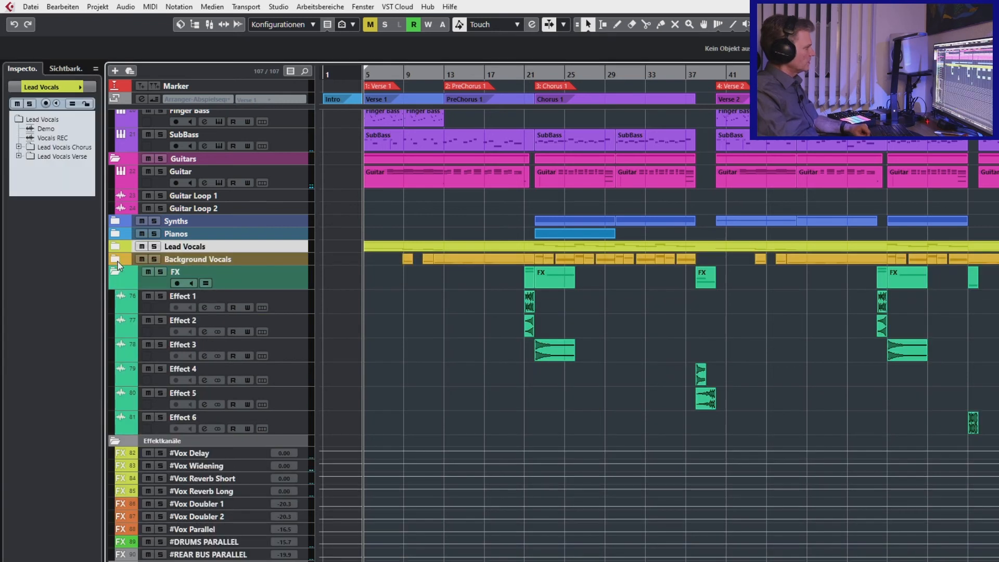
left_click(116, 272)
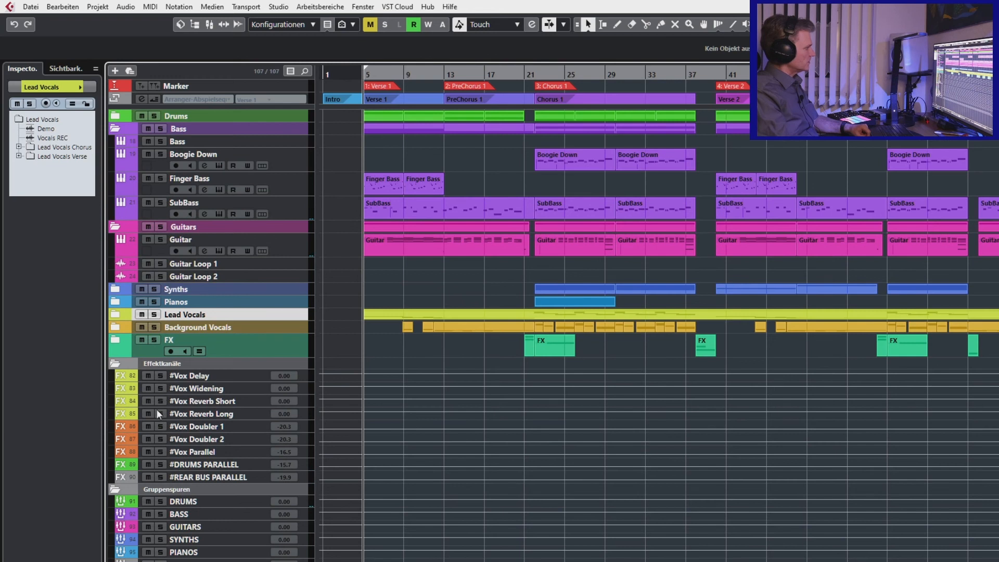
left_click(302, 388)
left_click(16, 126)
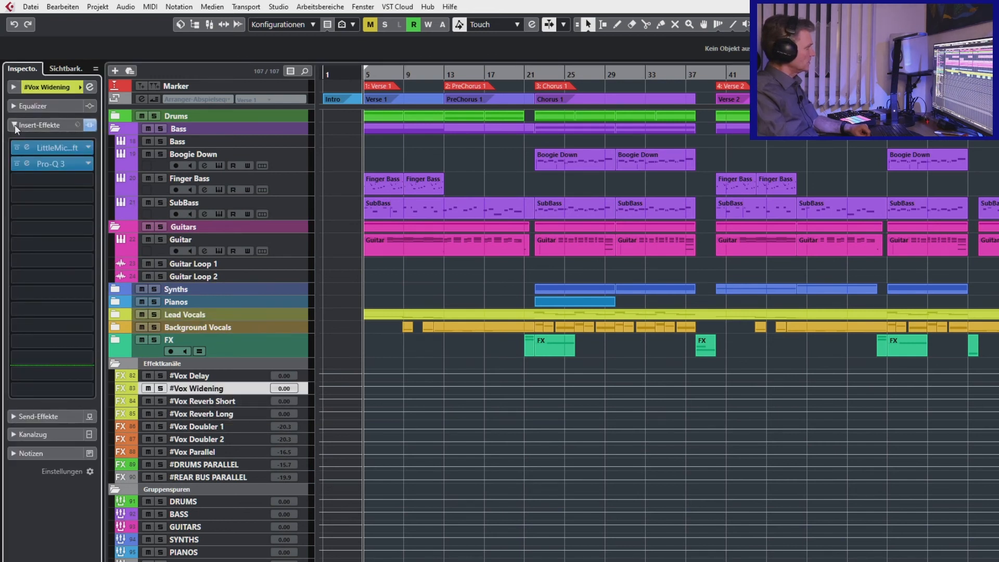
left_click(50, 149)
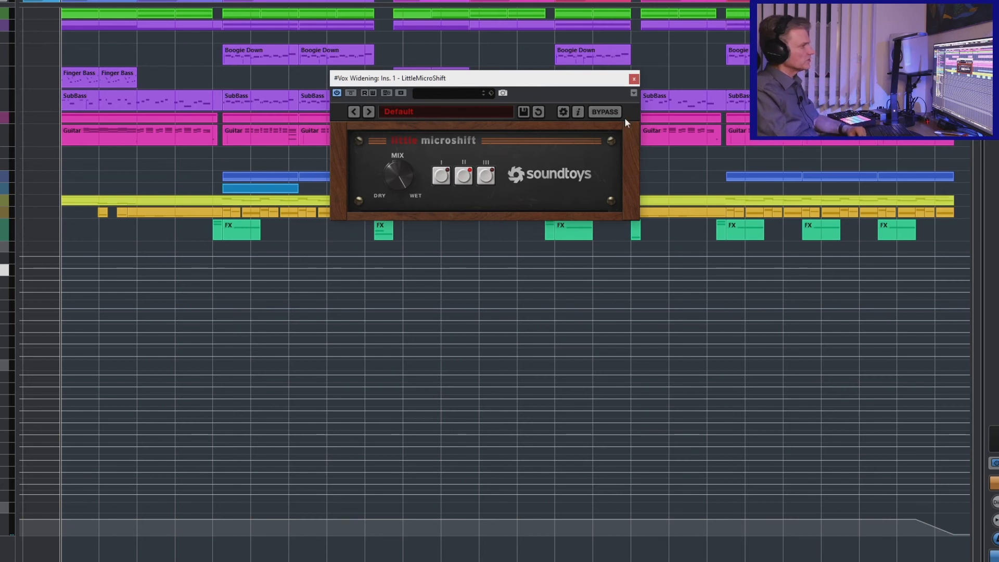
left_click(637, 79)
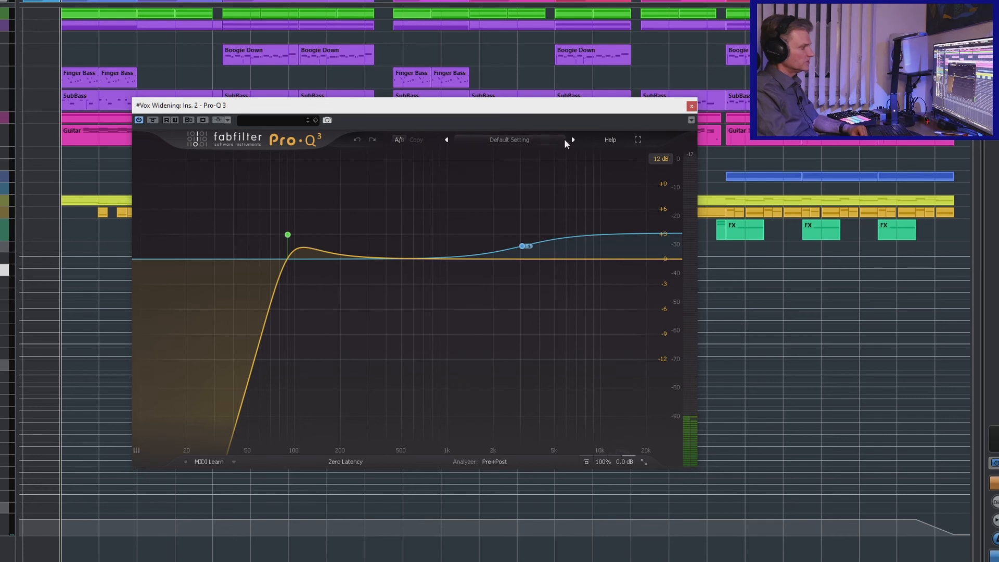
left_click(692, 106)
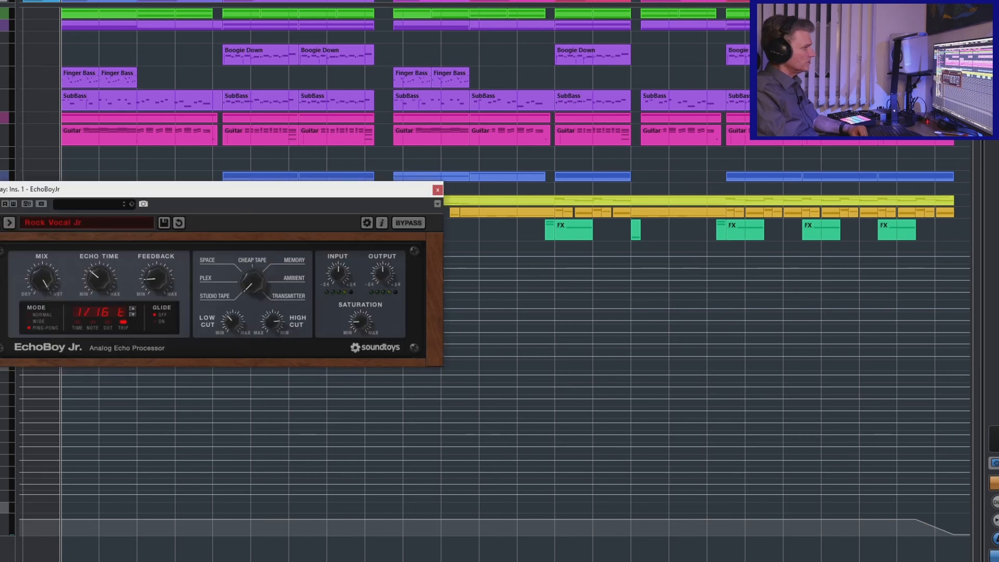
- Examine the EchoBoy Jr., Pro-R and Pro-Q 3 inserts of #Vox Delay, and close their windows
left_click_drag(121, 194, 190, 154)
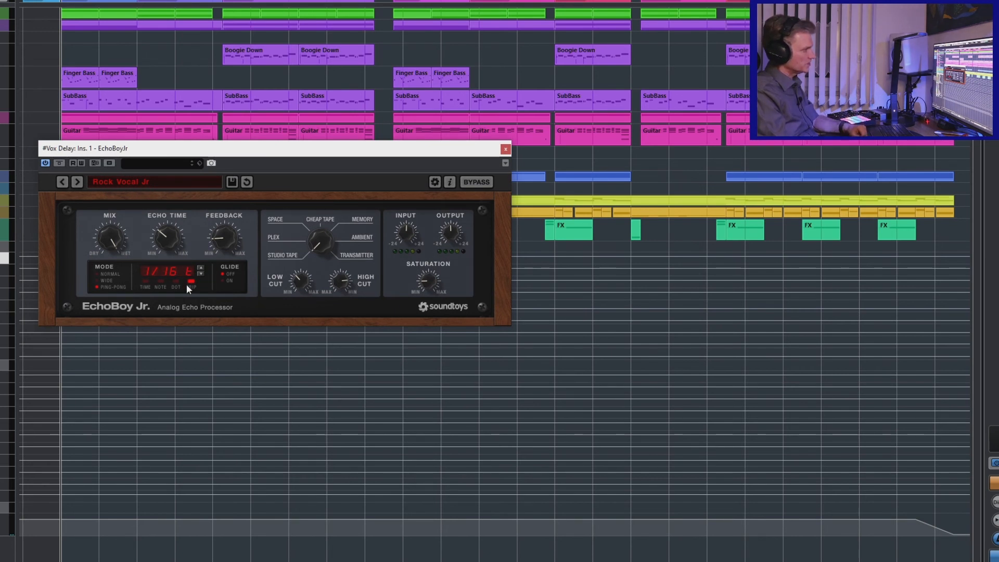
left_click(505, 150)
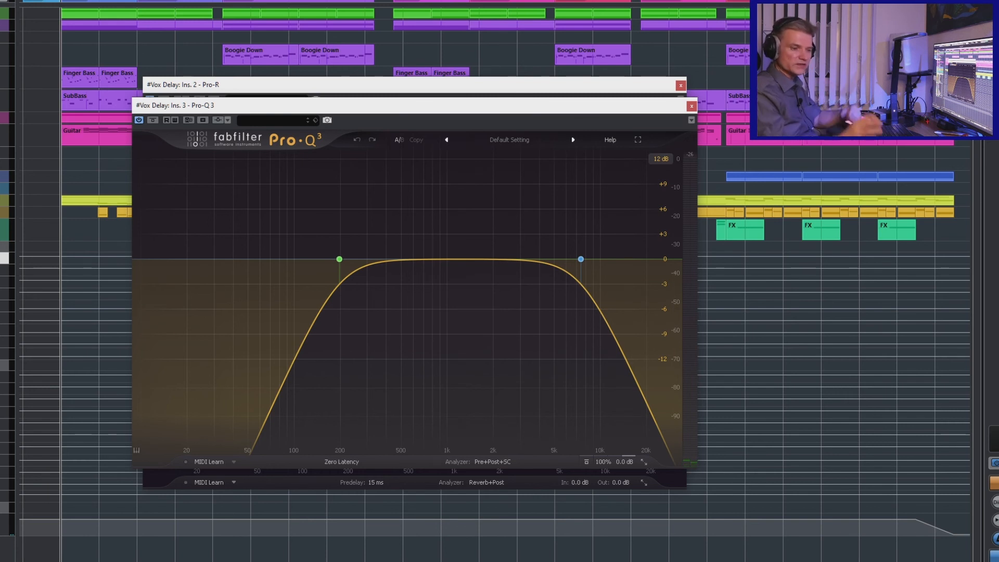
left_click(691, 107)
left_click(680, 85)
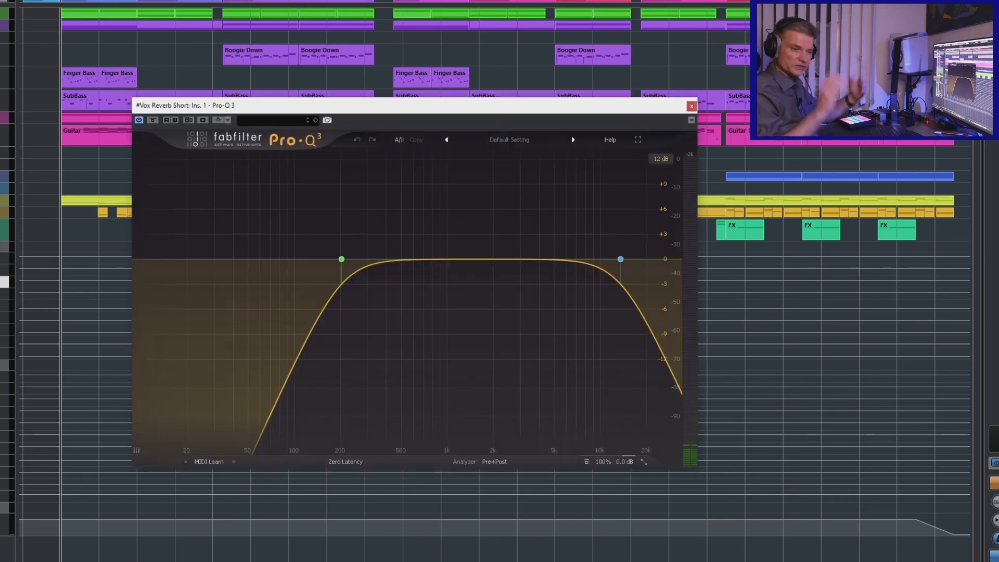
- Examine the Pro-Q 3 and ValhallaVintageVerb inserts of #Vox Reverb Short, and close both plug-ins
left_click(691, 107)
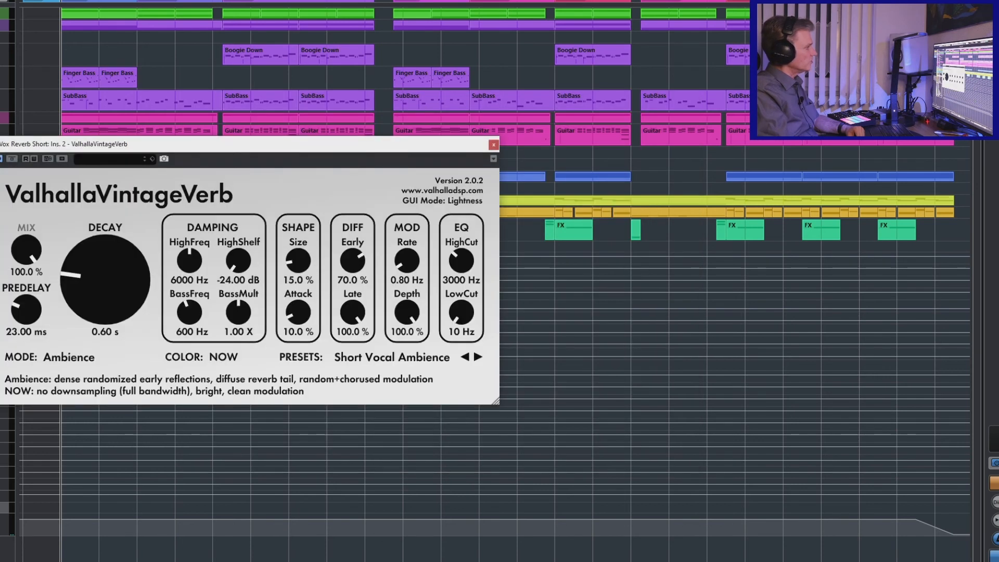
left_click_drag(119, 142, 240, 104)
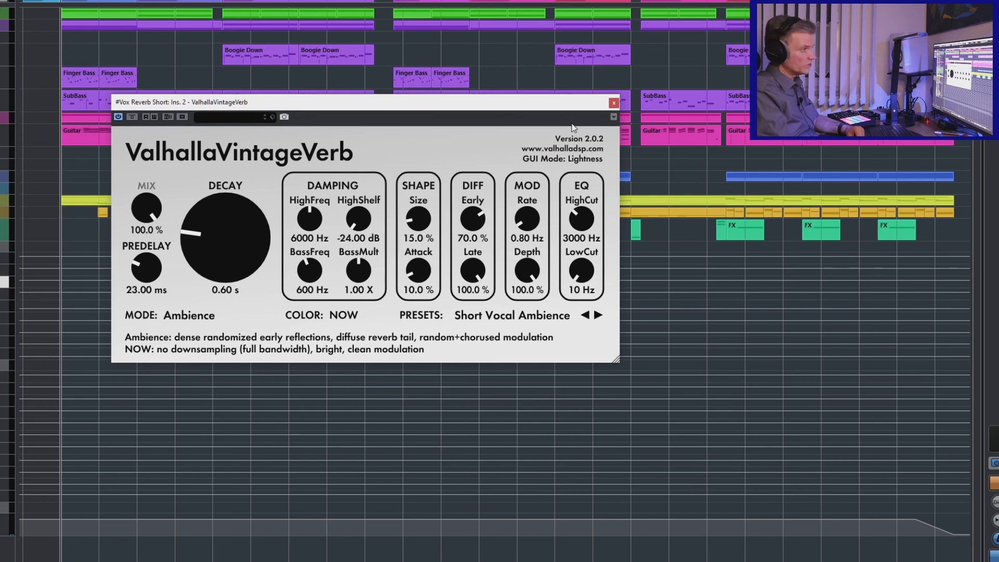
left_click(614, 103)
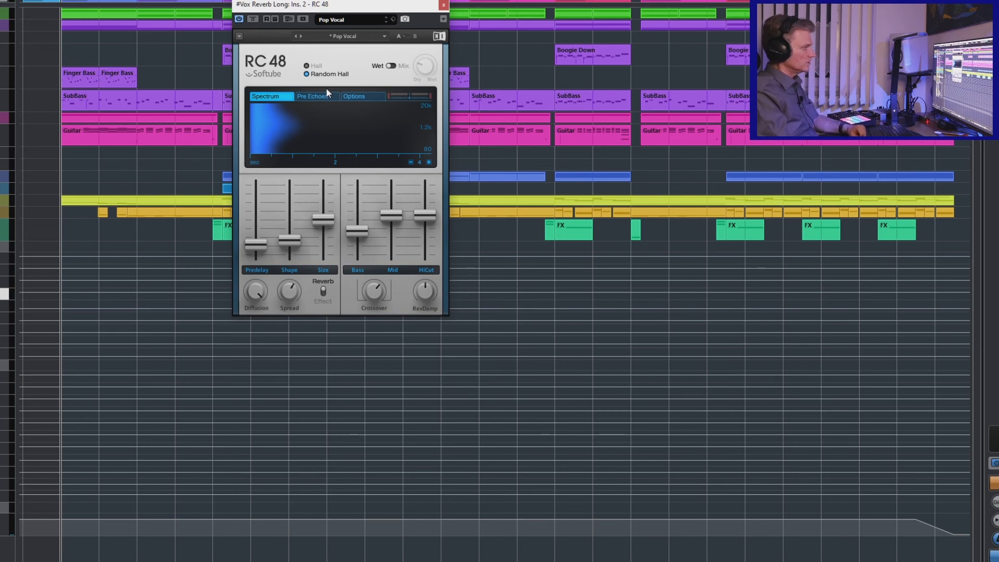
- Examine the RC 48 reverb on #Vox Reverb Long with a short playback, and close the plug-in
key("space")
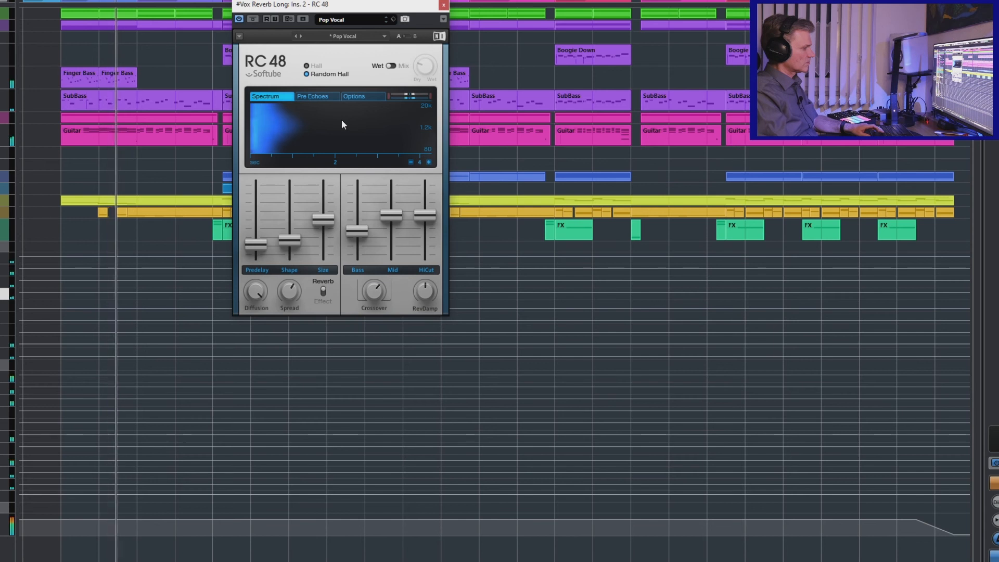
key("space")
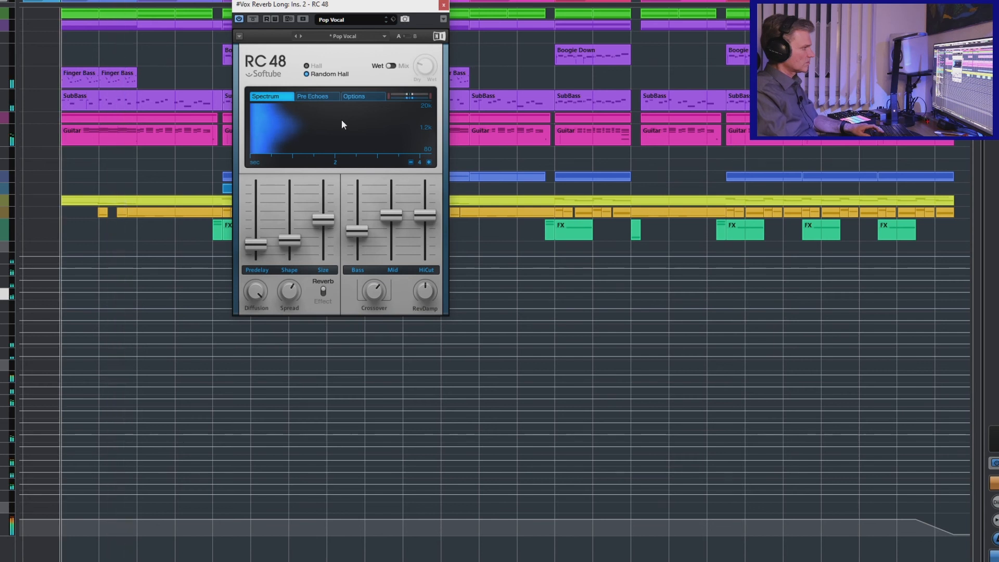
left_click(442, 6)
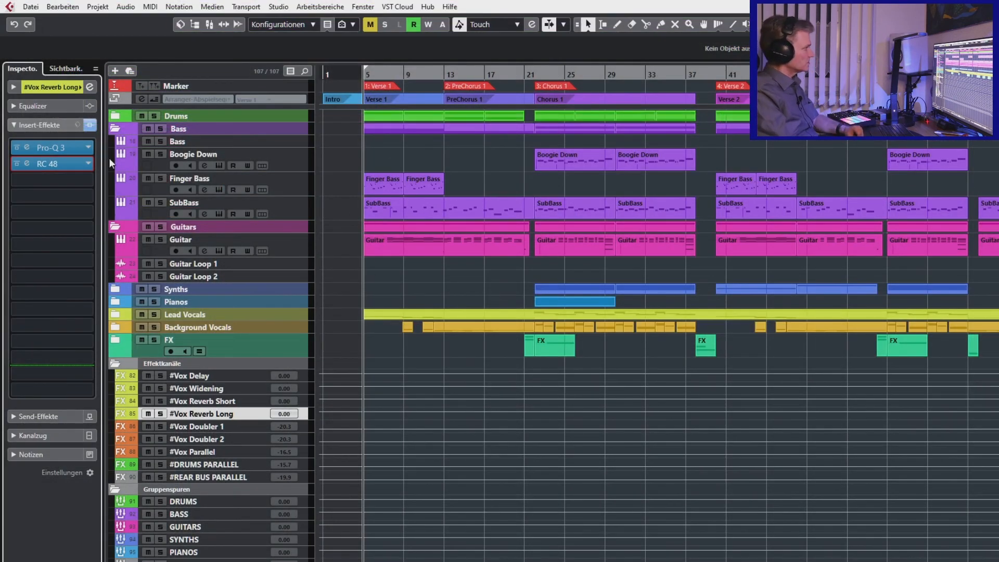
- Collapse the Bass, Guitars and effect channel folders, and show the insert effects of the Stereo Out channel
left_click(117, 129)
left_click(116, 143)
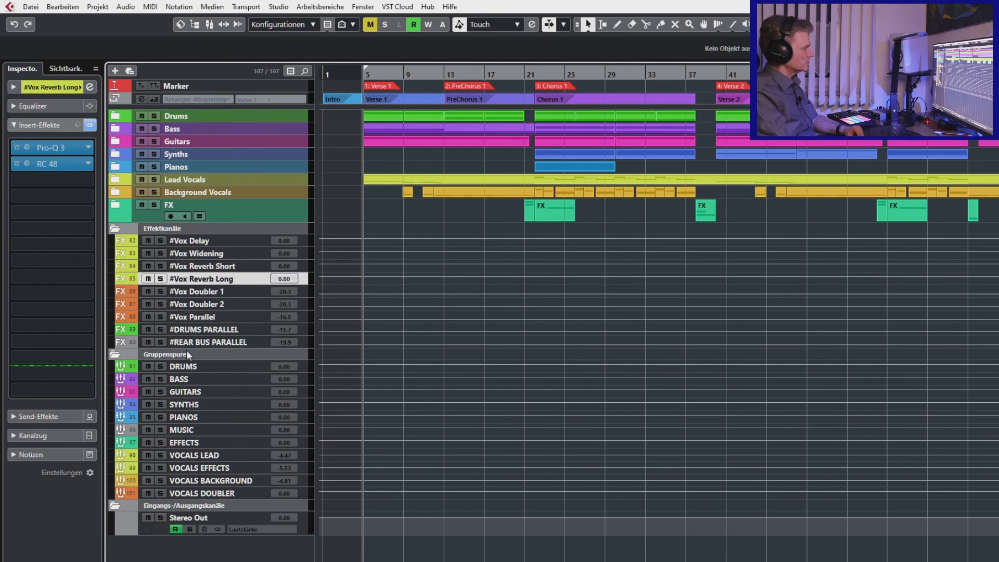
left_click(115, 228)
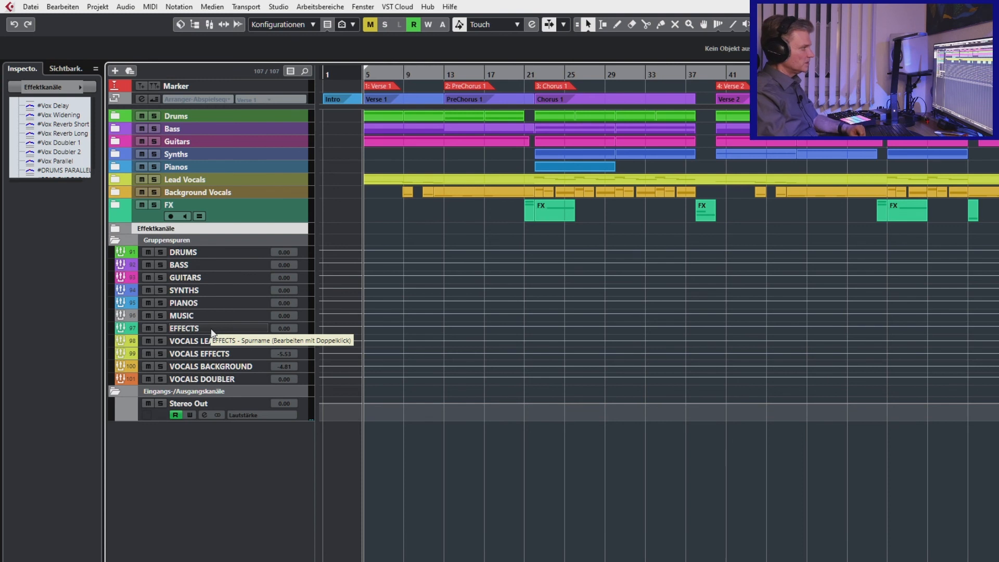
left_click(306, 412)
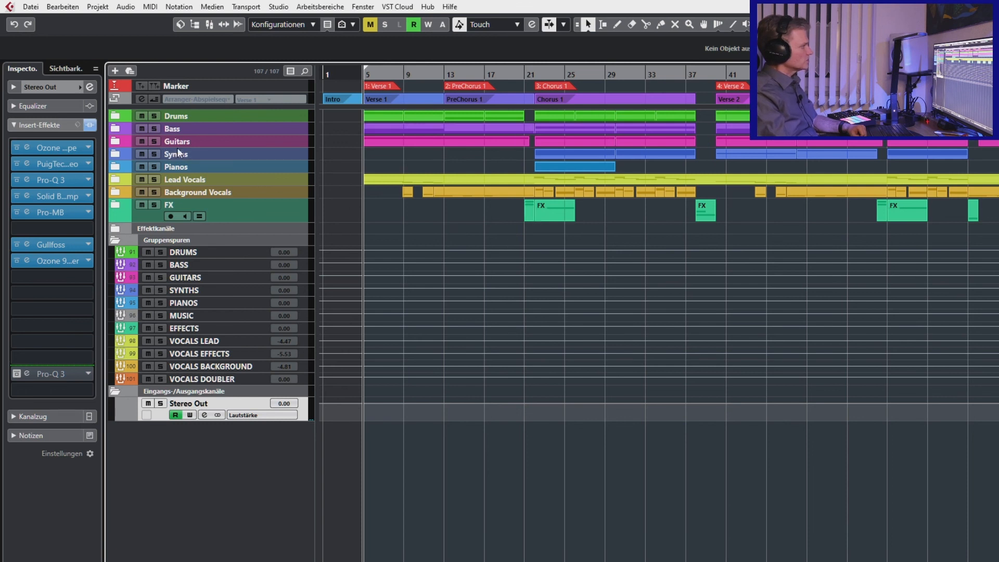
- Play the song from PreChorus 1 at bar 13 while expanding the Drums, Bass, Guitars and Synths folders to view their tracks
left_click(530, 76)
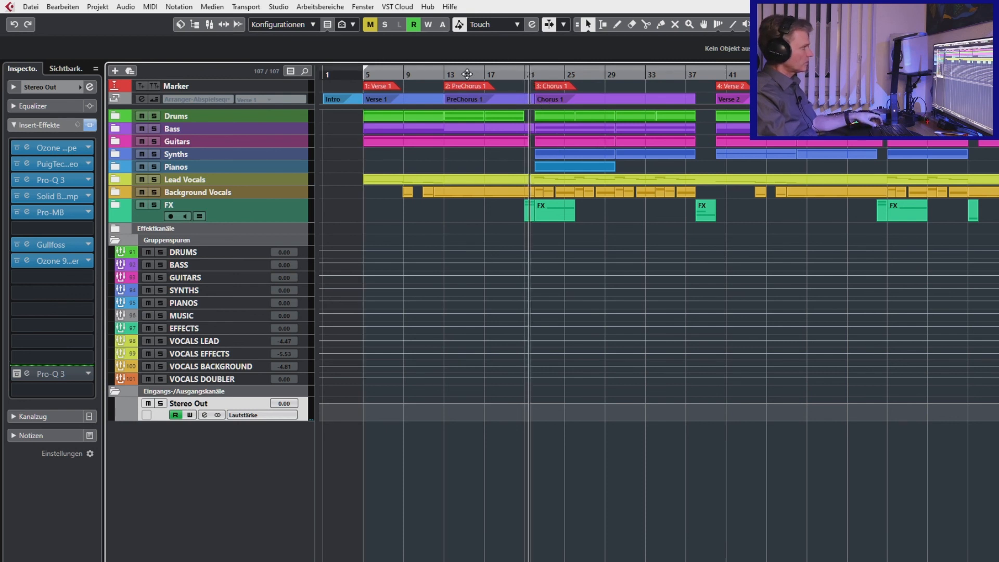
left_click(442, 74)
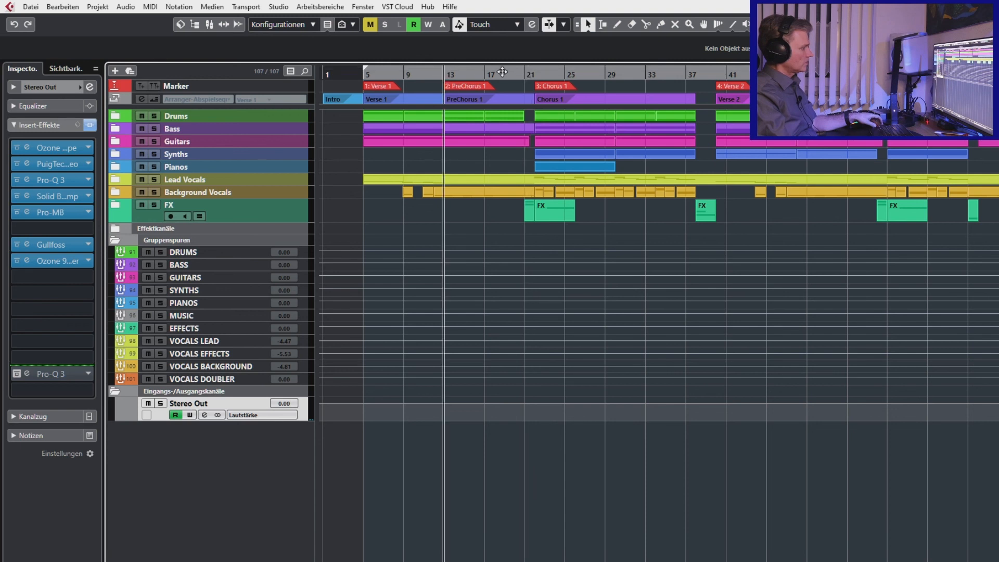
key("space")
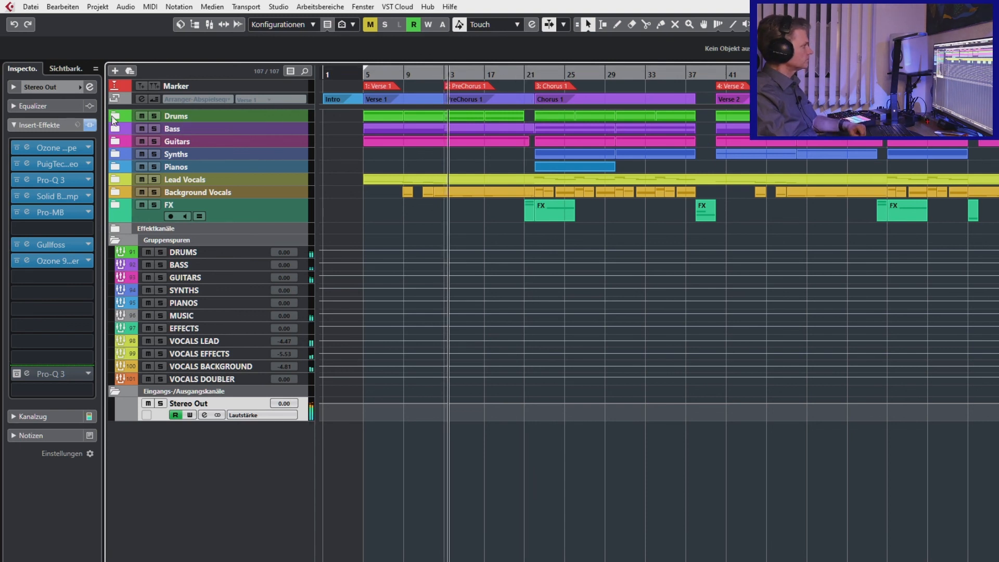
left_click(115, 116)
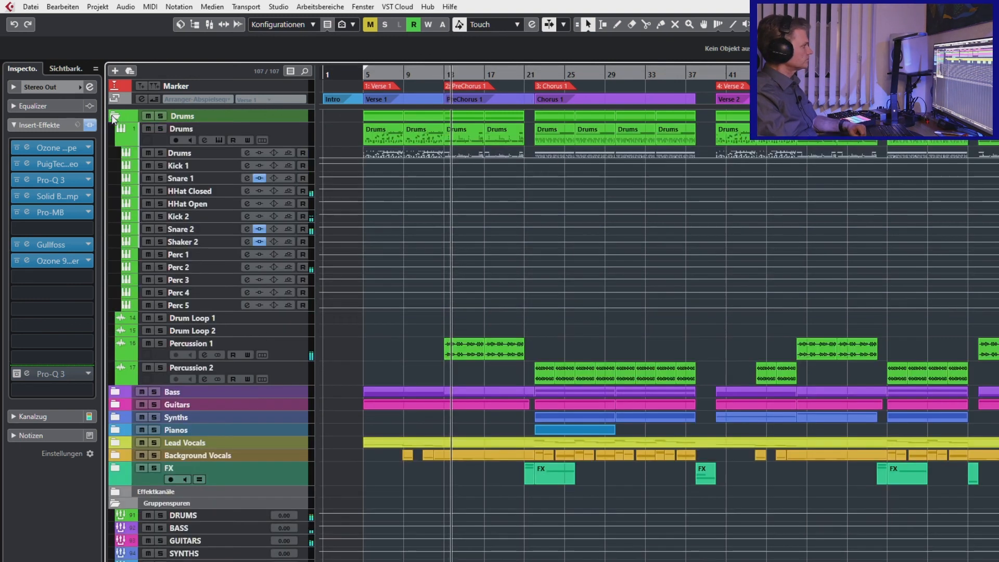
left_click(115, 392)
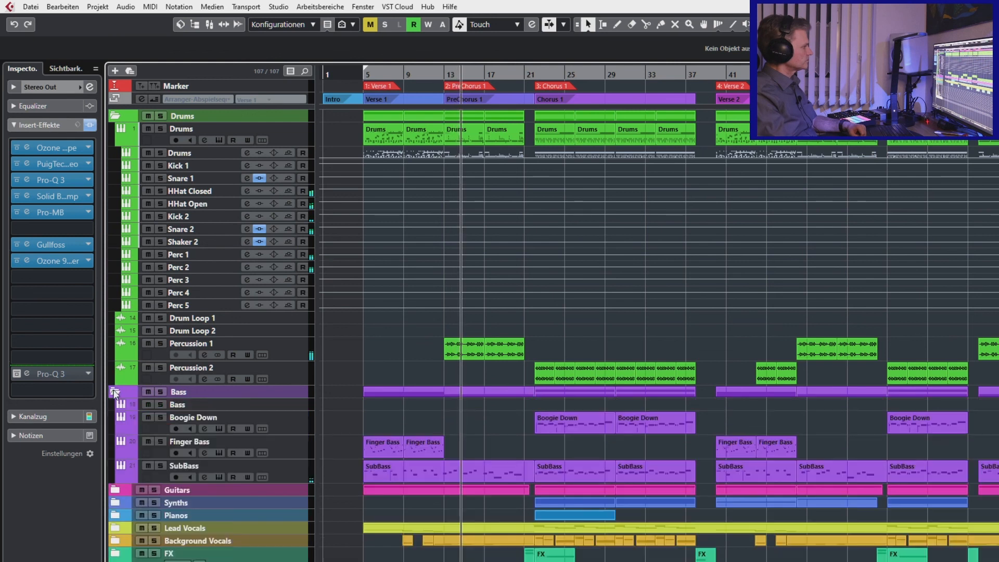
left_click(121, 491)
left_click(115, 490)
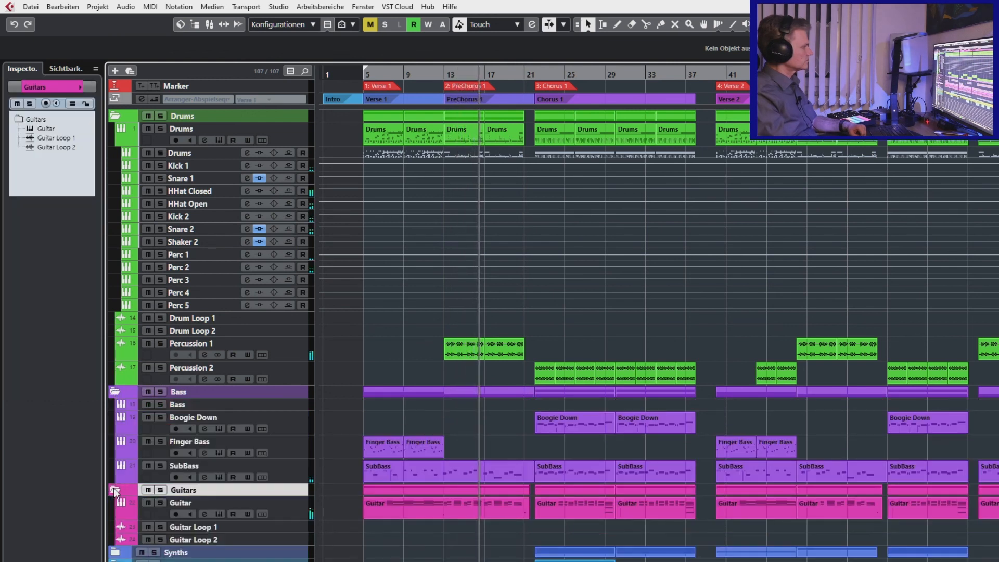
scroll(115, 492, "down", 3)
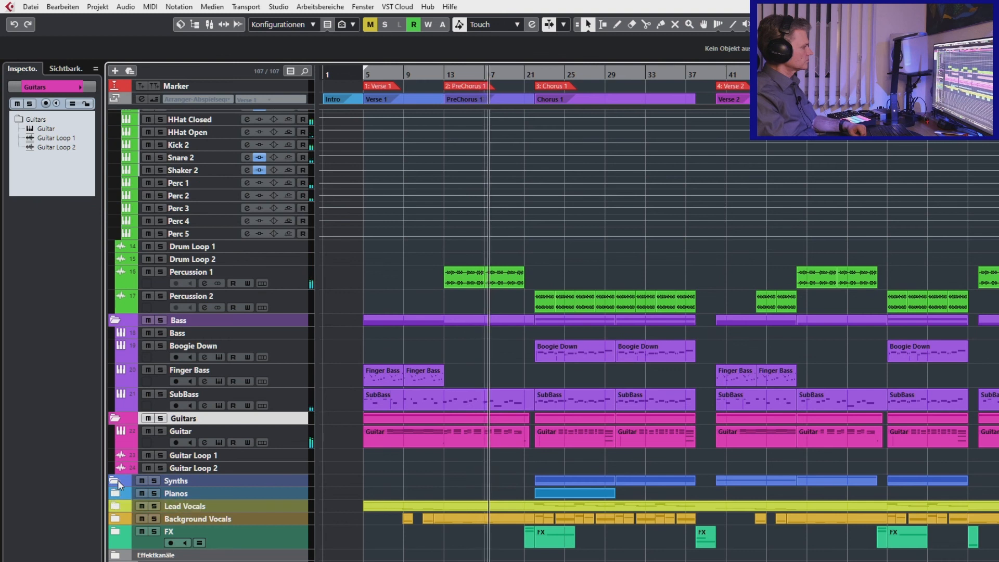
left_click(116, 480)
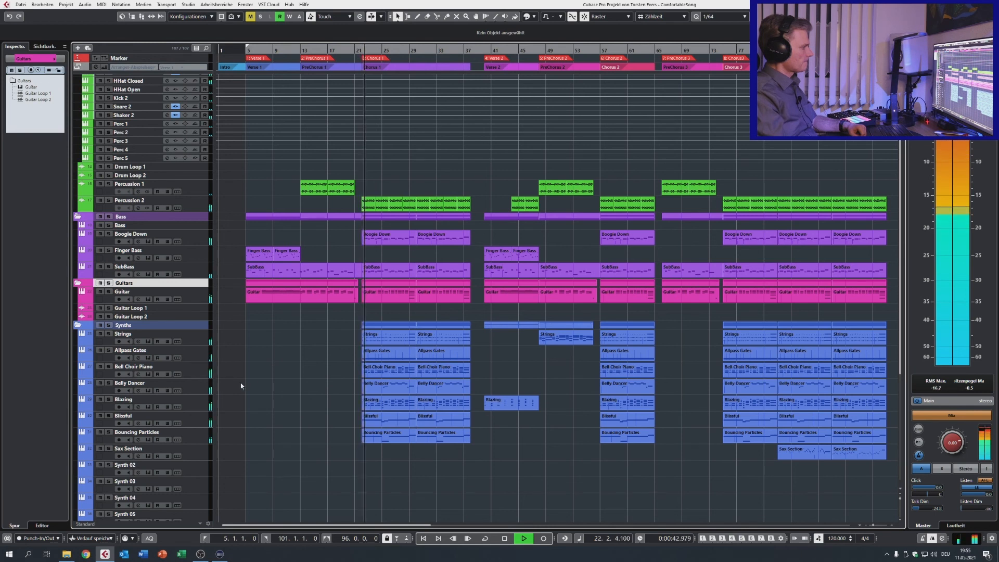
scroll(240, 385, "down", 3)
scroll(241, 385, "down", 3)
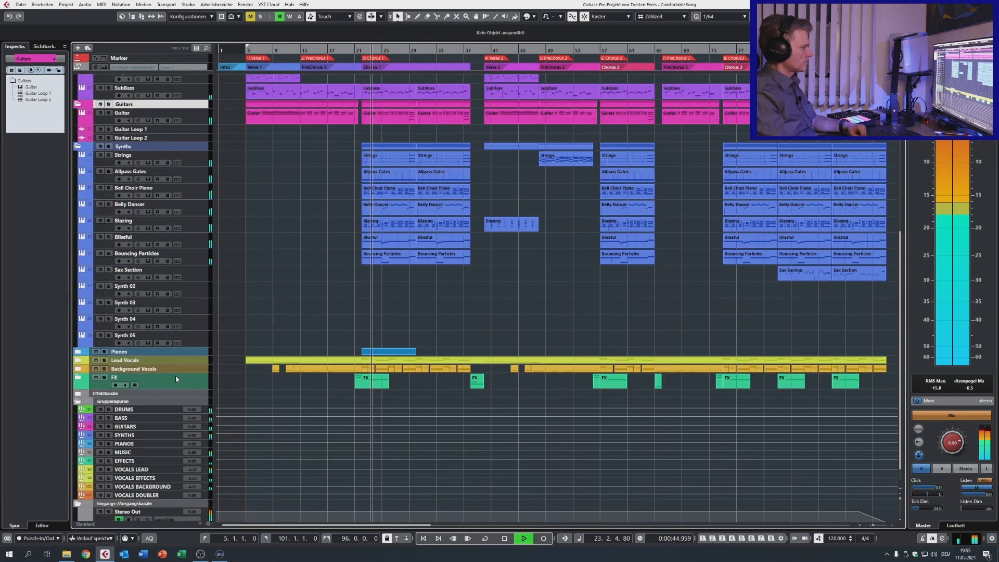
- Expand the Lead Vocals folder and look through its chorus and verse tracks during playback
left_click(78, 361)
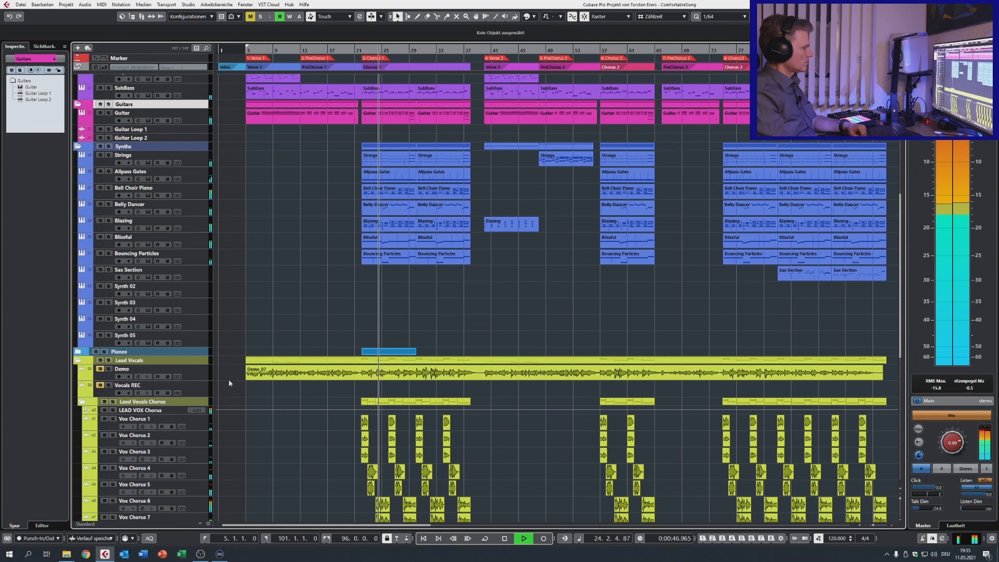
scroll(231, 392, "down", 3)
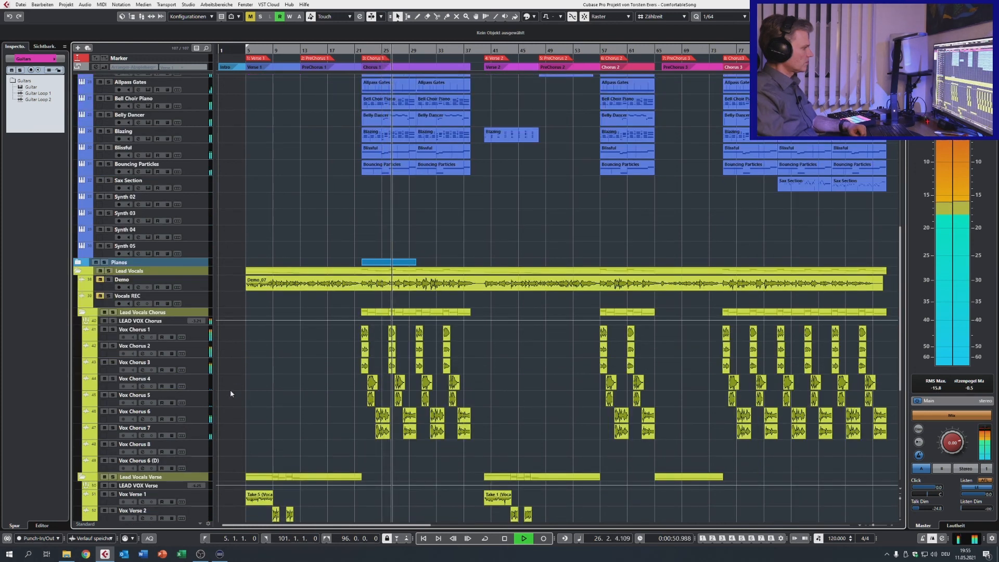
scroll(229, 389, "down", 3)
scroll(230, 389, "down", 3)
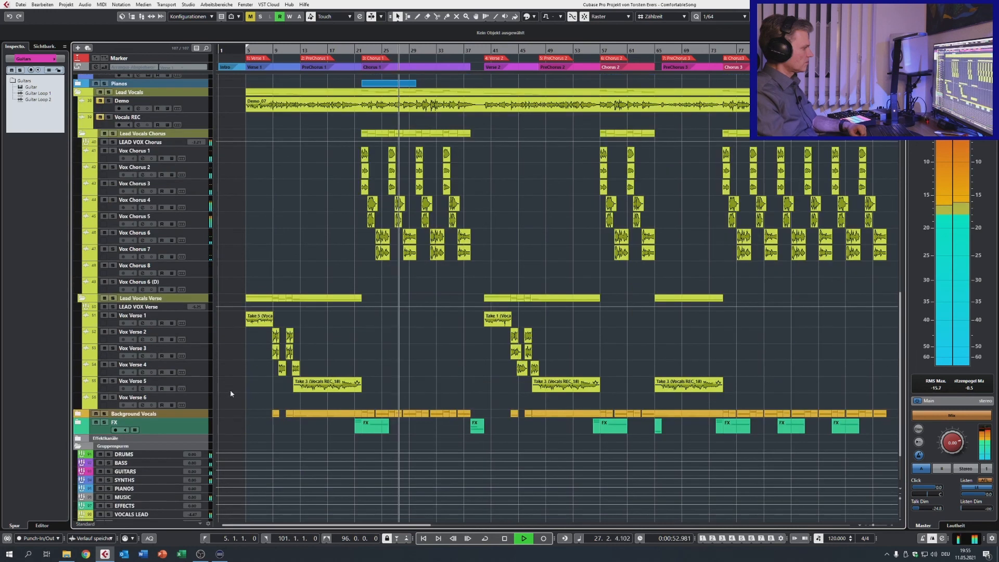
- Expand the Background Vocals folder, look through its tracks during playback, and stop playback
left_click(84, 415)
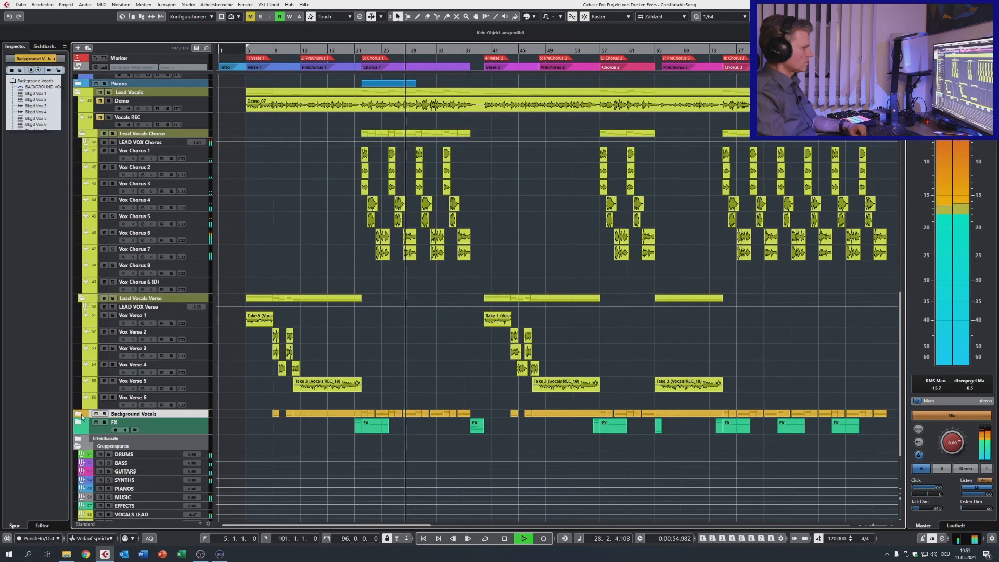
left_click(79, 413)
scroll(242, 402, "down", 3)
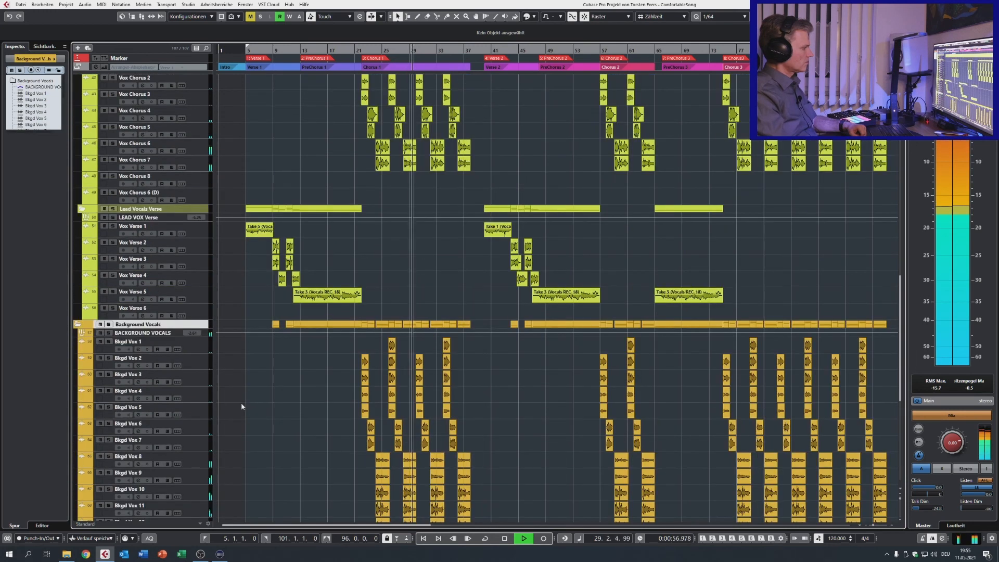
scroll(242, 402, "down", 3)
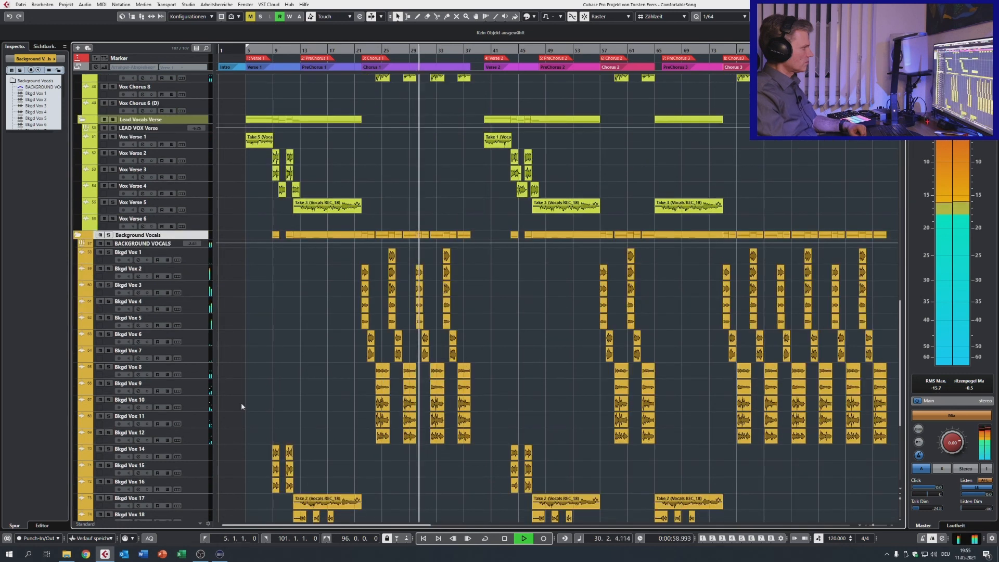
scroll(242, 402, "down", 3)
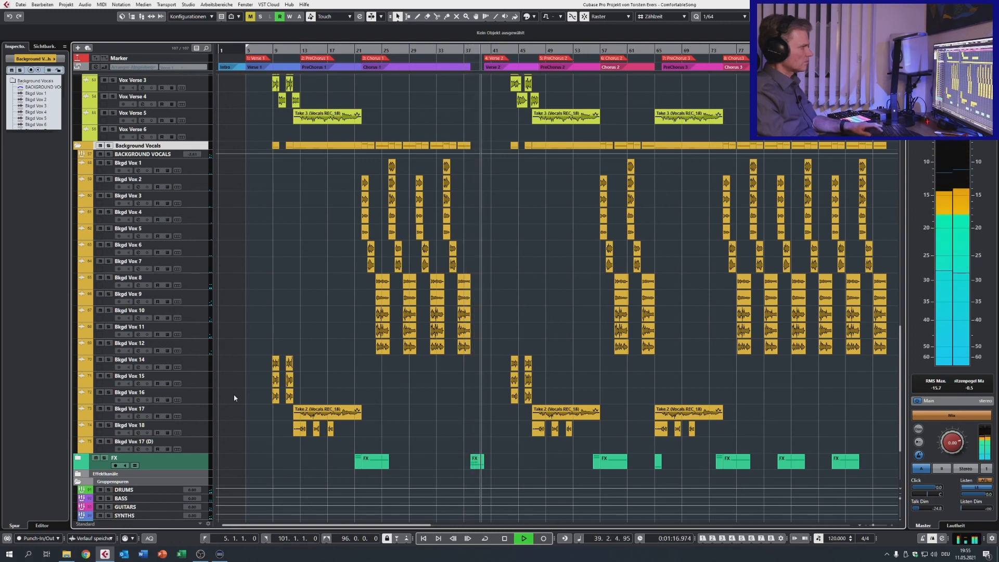
key("space")
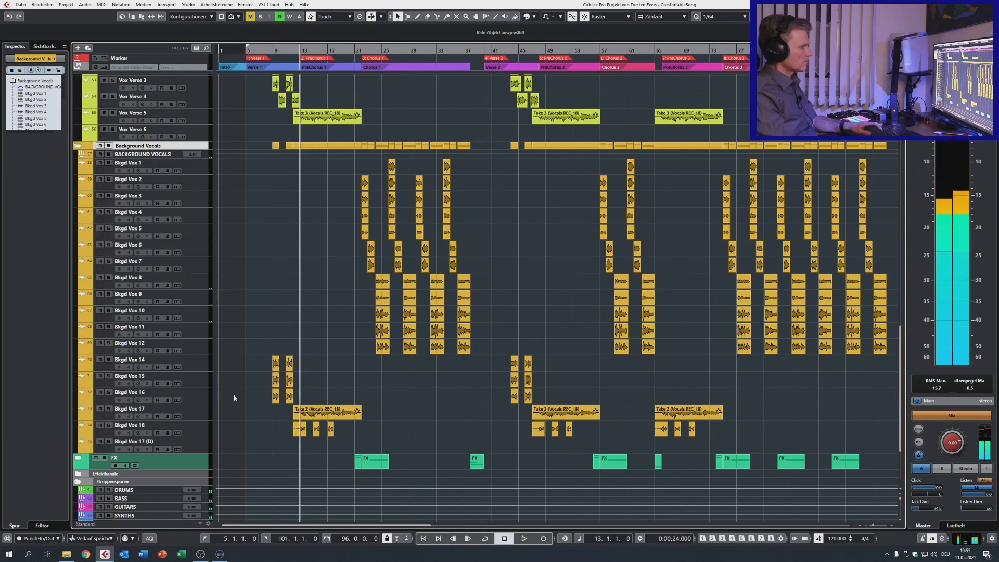